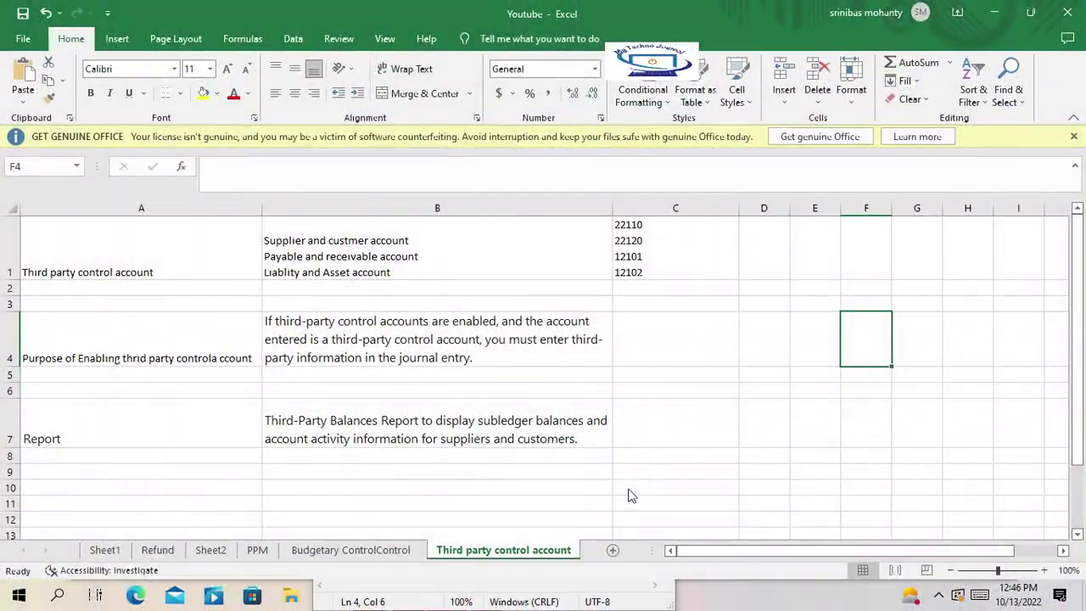
# Review the Third party control account heading and account types in the Excel notes.
pyautogui.click(757, 392)
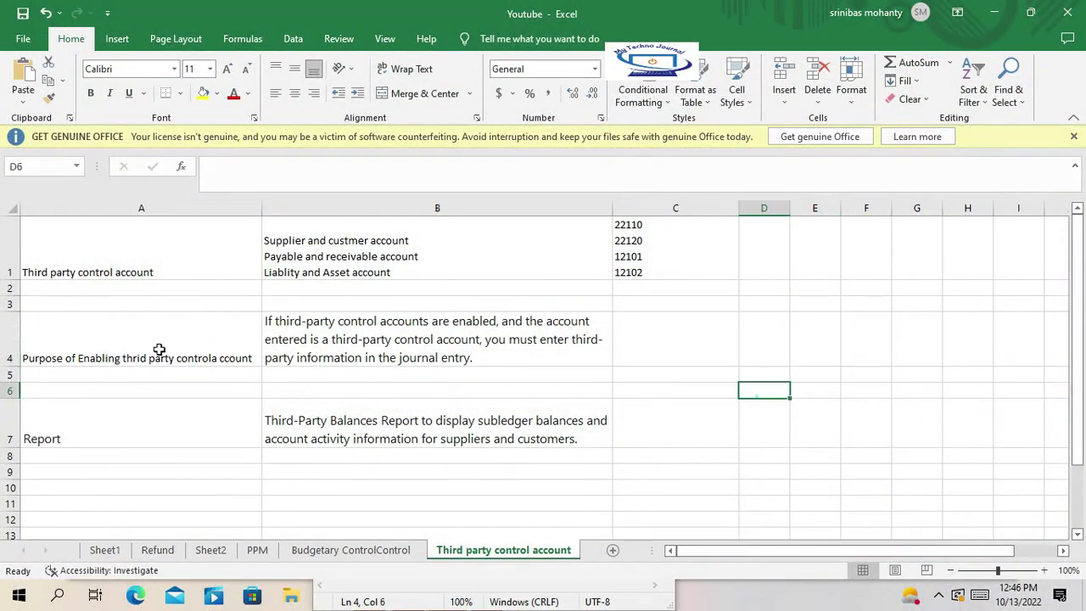
pyautogui.click(136, 258)
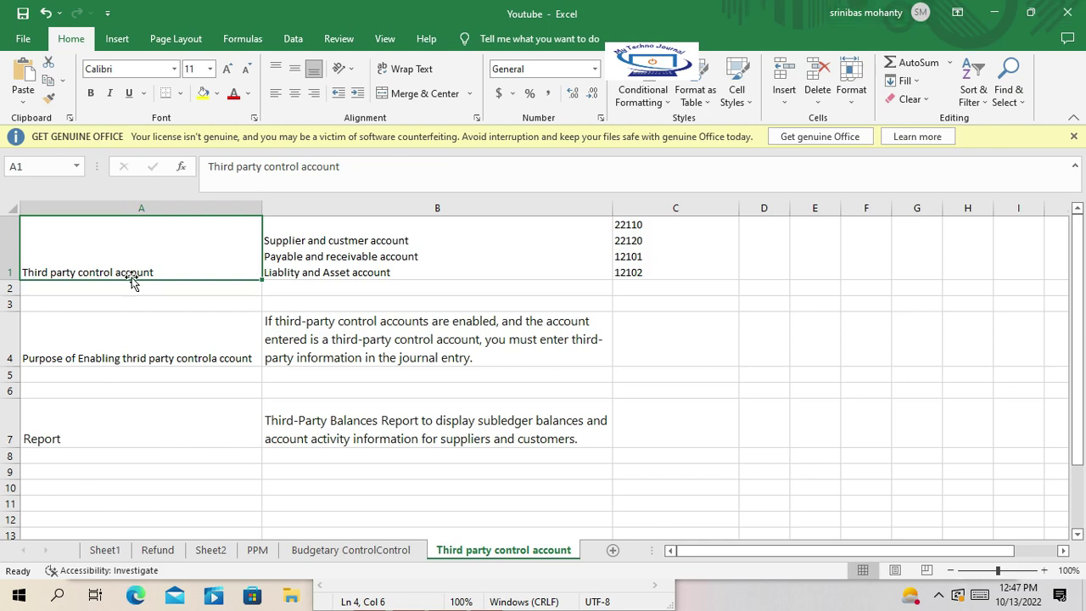
pyautogui.click(804, 422)
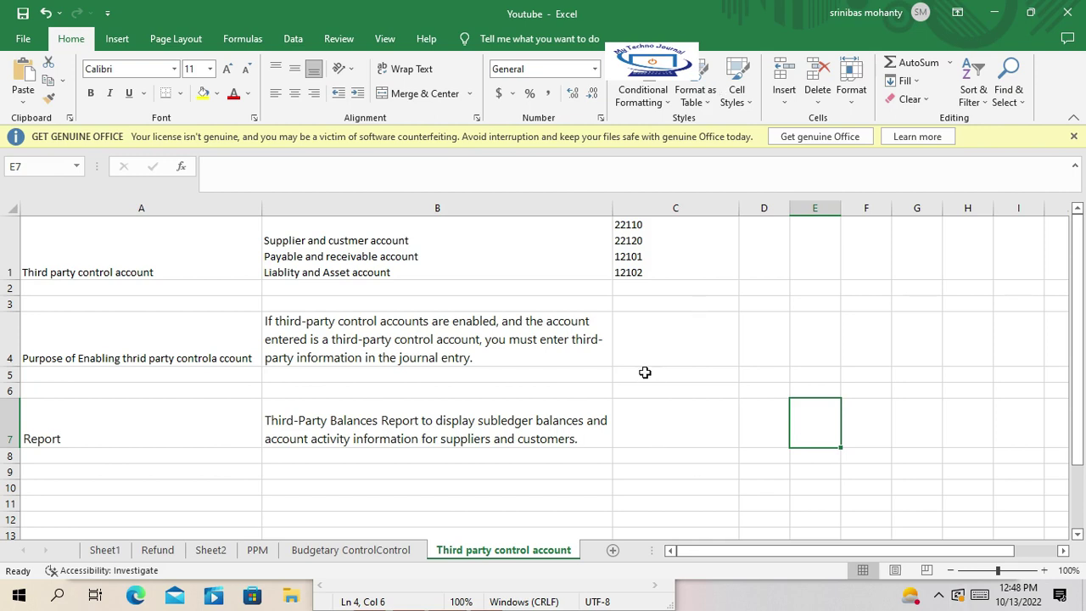
pyautogui.click(154, 261)
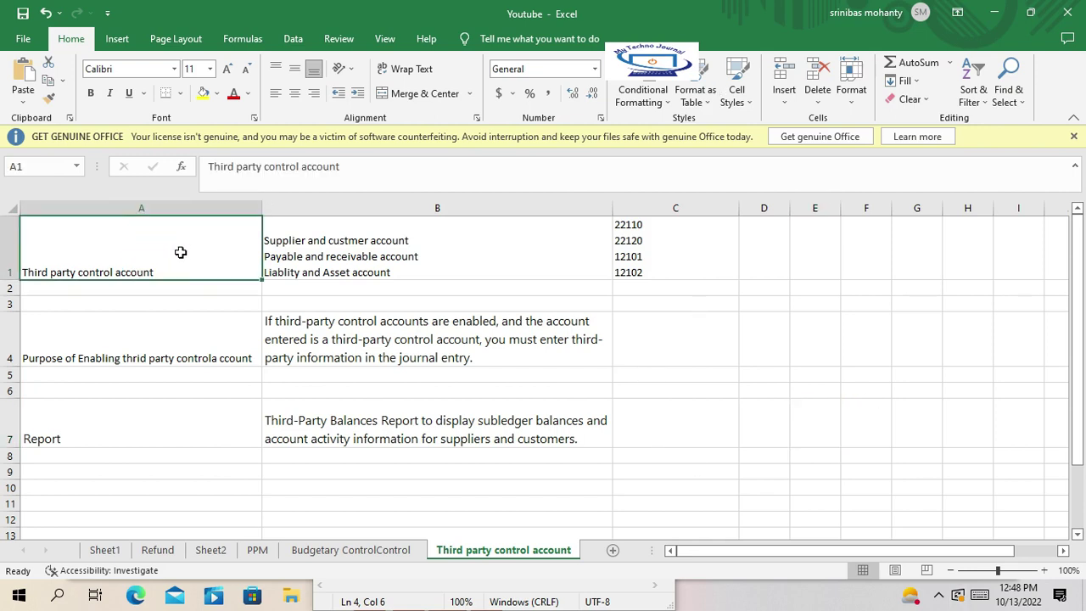
pyautogui.click(380, 254)
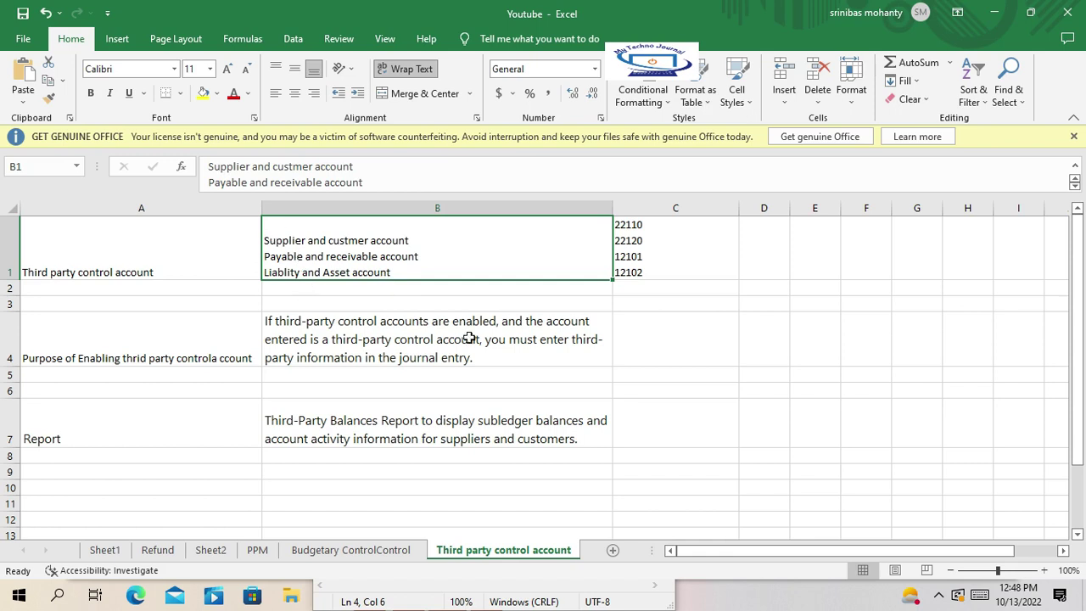
pyautogui.click(304, 271)
# Narrow column C to just fit the account numbers 22110 to 12102.
pyautogui.click(704, 277)
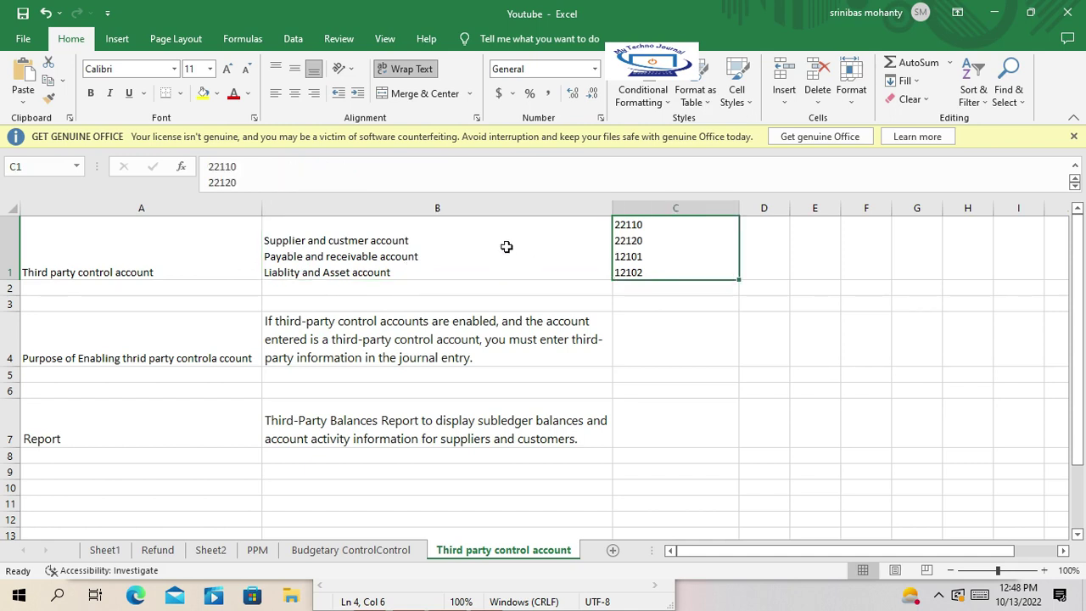
pyautogui.click(679, 243)
pyautogui.moveTo(739, 209); pyautogui.dragTo(690, 218)
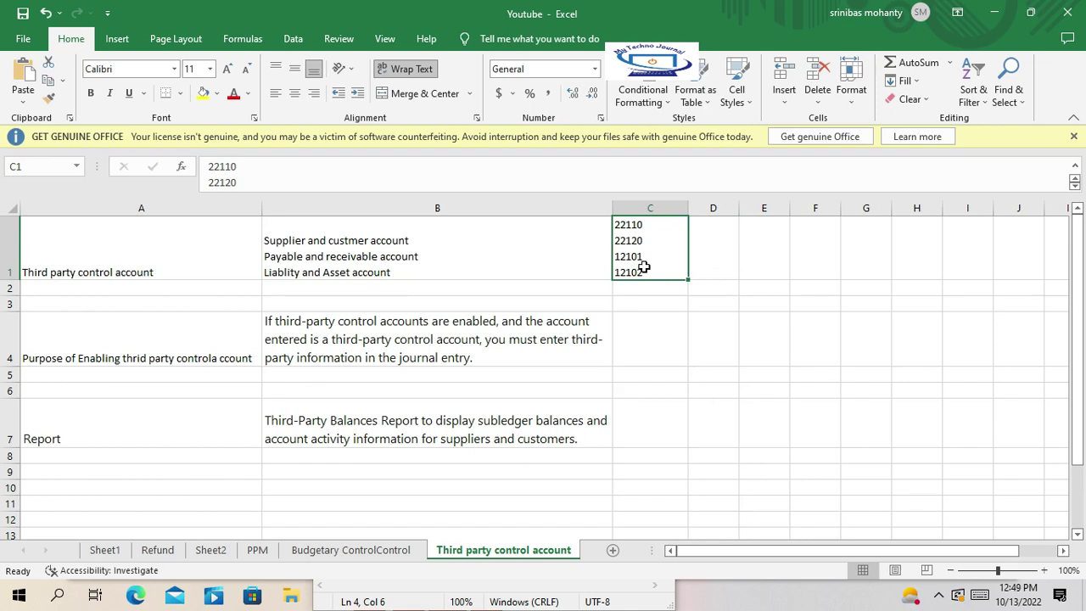
# Review the Purpose and Report notes in columns A and B, then return to Oracle Fusion.
pyautogui.click(163, 335)
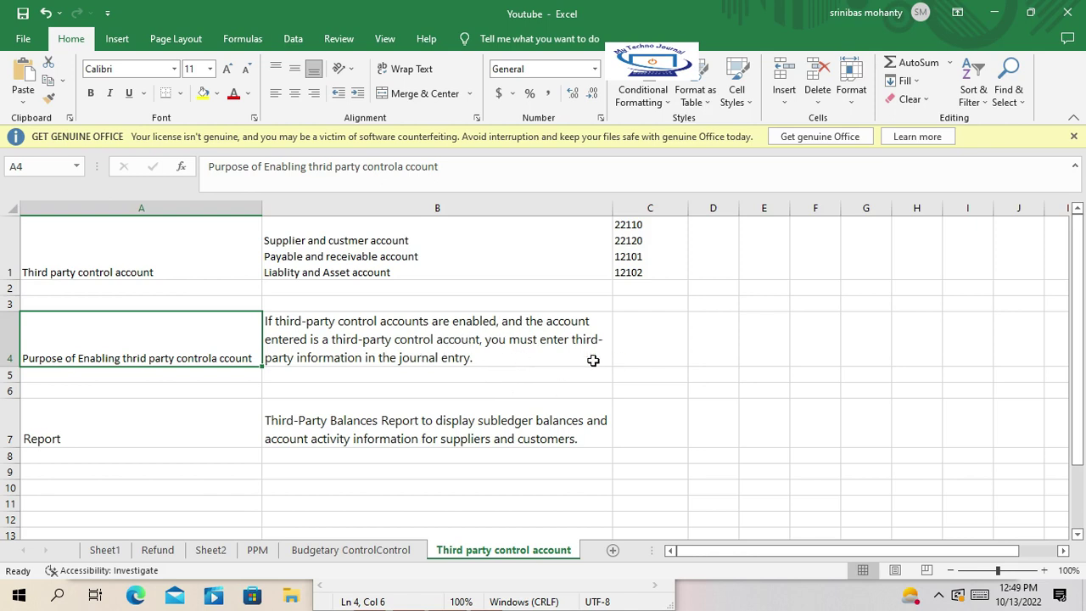
pyautogui.click(495, 355)
pyautogui.click(164, 431)
pyautogui.click(167, 433)
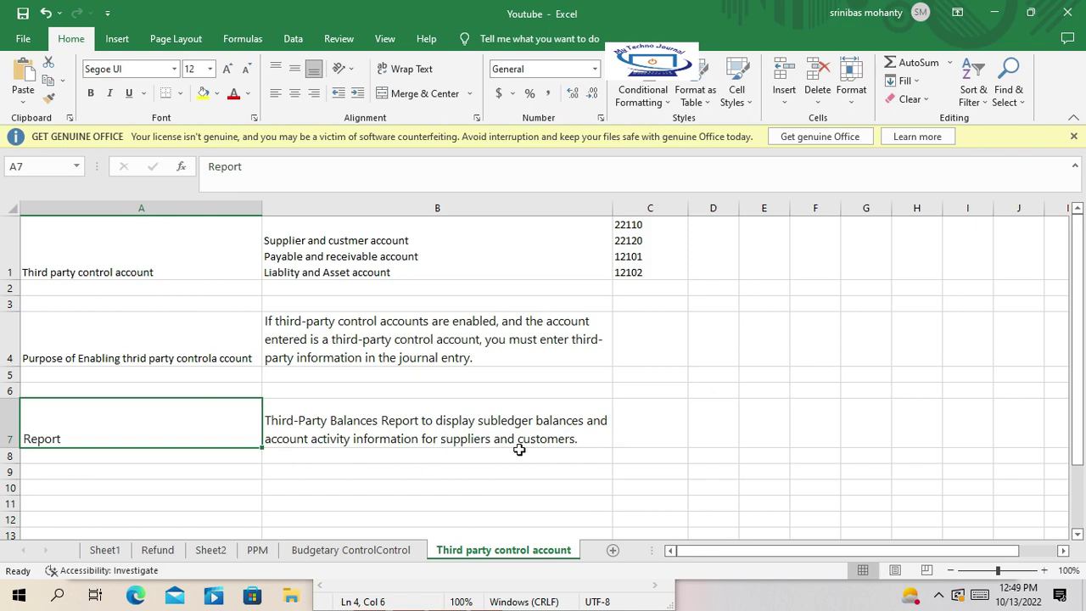
pyautogui.click(544, 438)
pyautogui.click(181, 411)
pyautogui.click(700, 472)
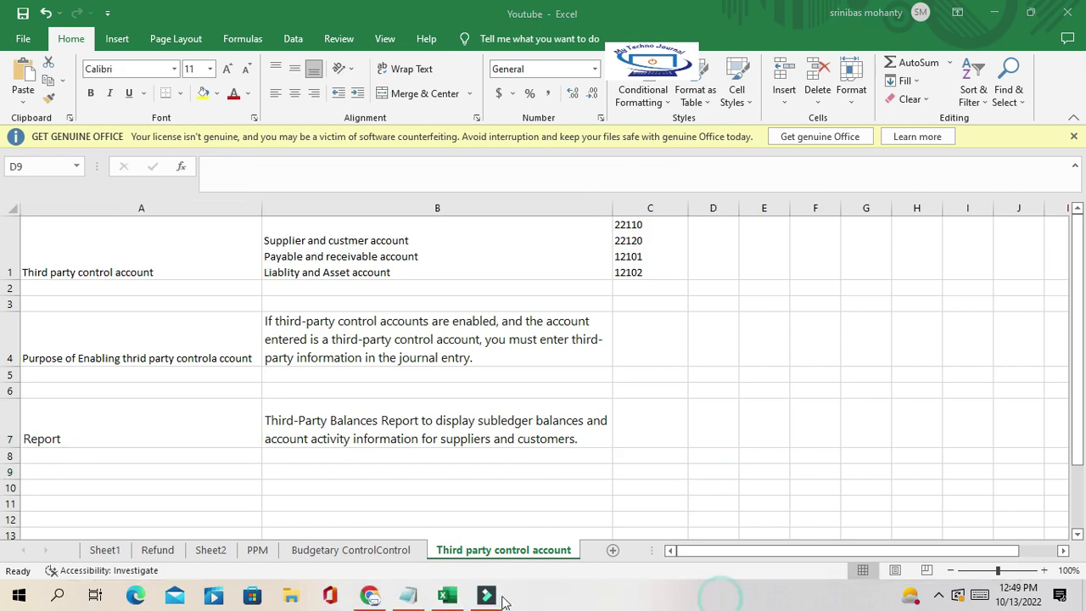
pyautogui.click(370, 596)
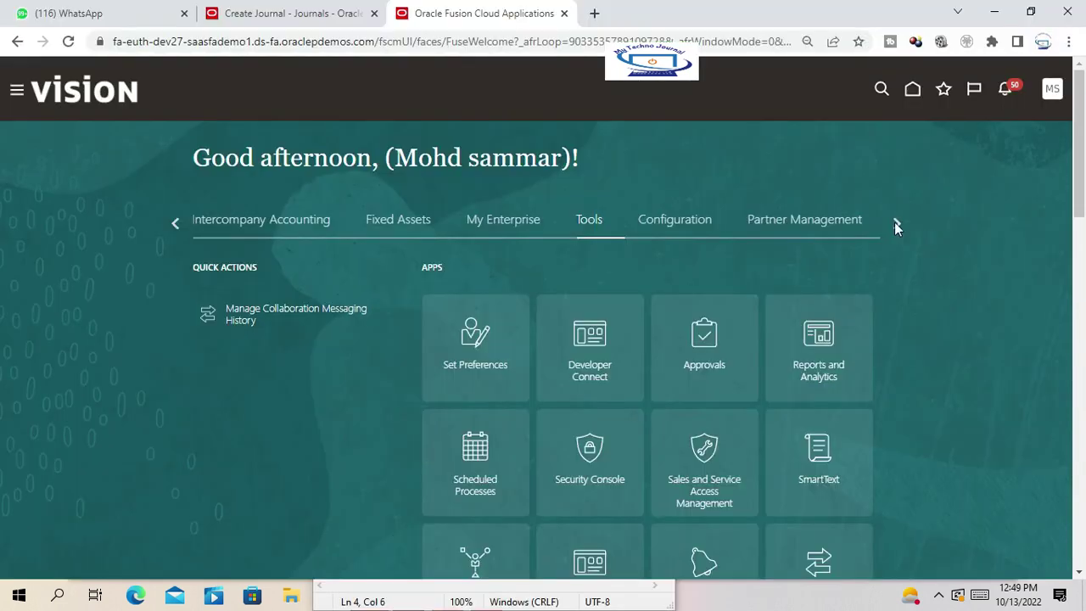
# Open the Journals work area from the Oracle Fusion home page.
pyautogui.click(896, 223)
pyautogui.click(174, 225)
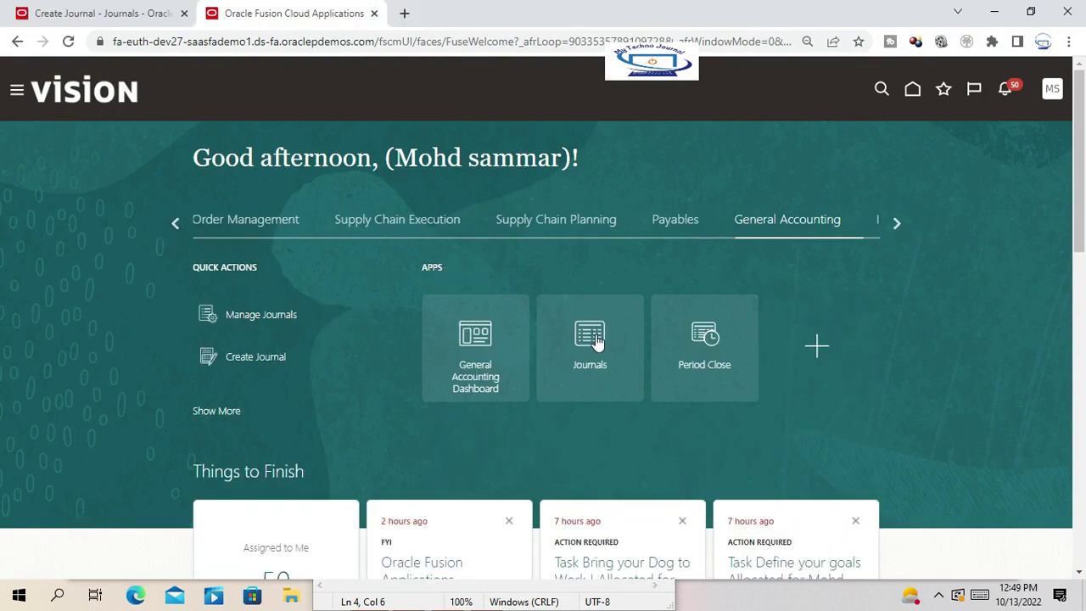
pyautogui.click(597, 342)
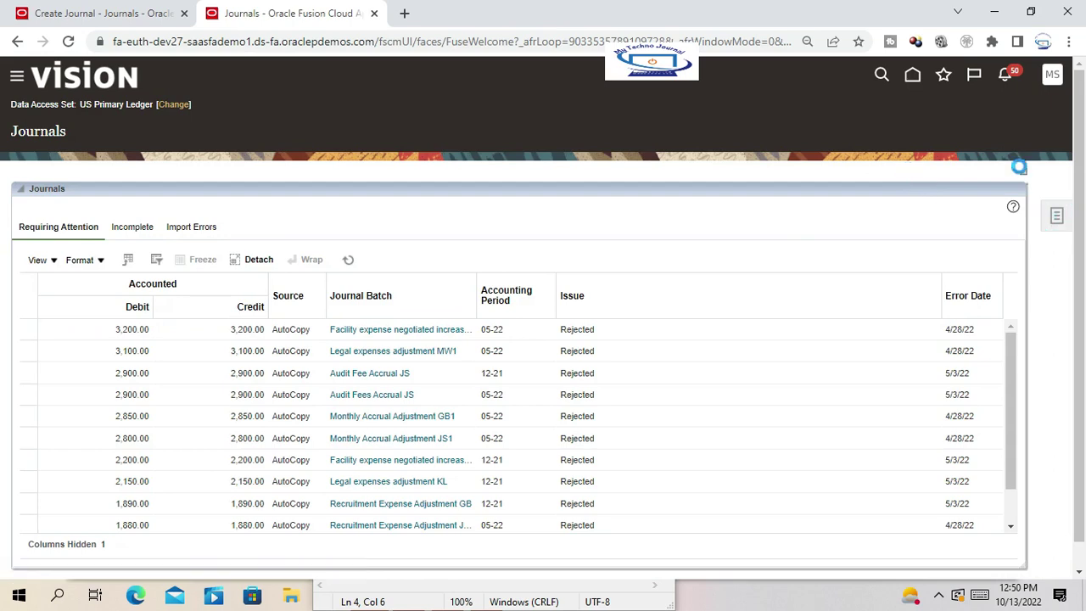
# Start a new journal with Create Journal from the Tasks panel.
pyautogui.click(1045, 208)
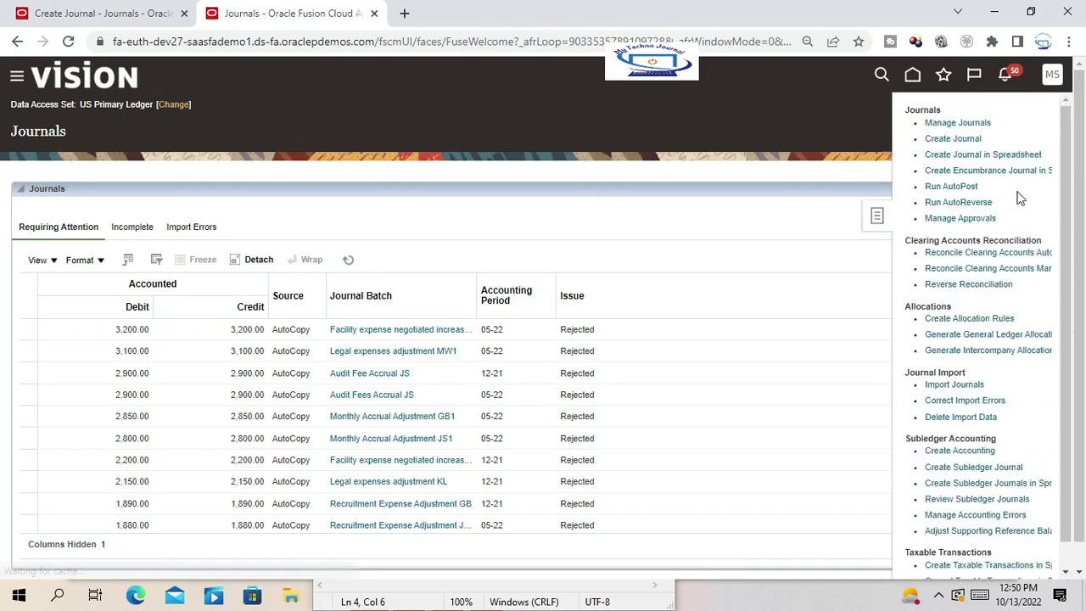
pyautogui.click(946, 140)
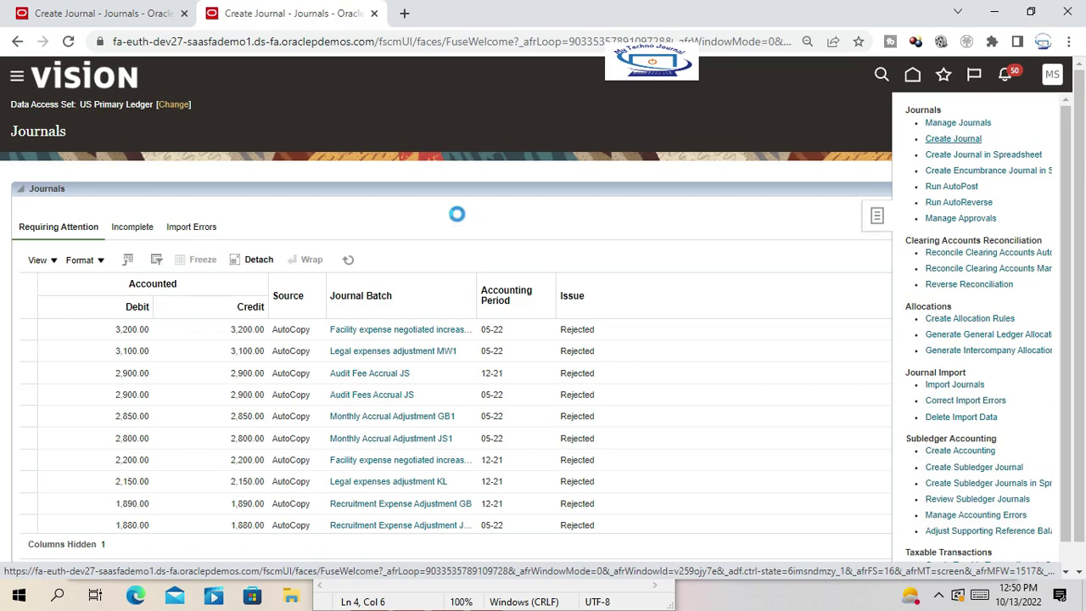
pyautogui.click(299, 209)
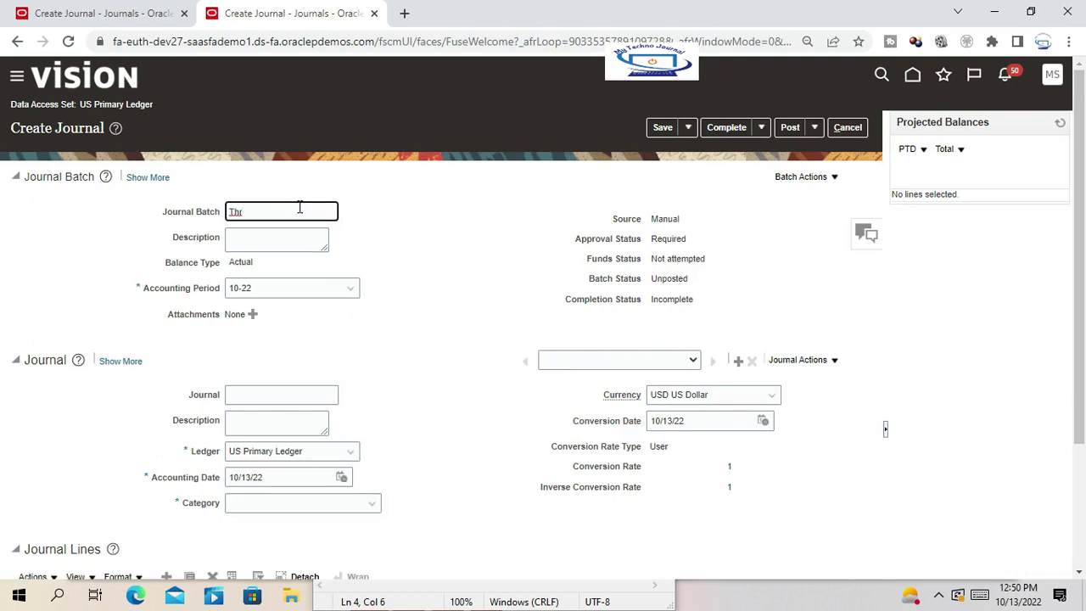
# Name the journal batch Third-Party1 and use the same text as its description.
pyautogui.write('Third-Party1')
pyautogui.moveTo(285, 212); pyautogui.dragTo(227, 208)
pyautogui.hotkey('ctrl', 'c')
pyautogui.click(267, 238)
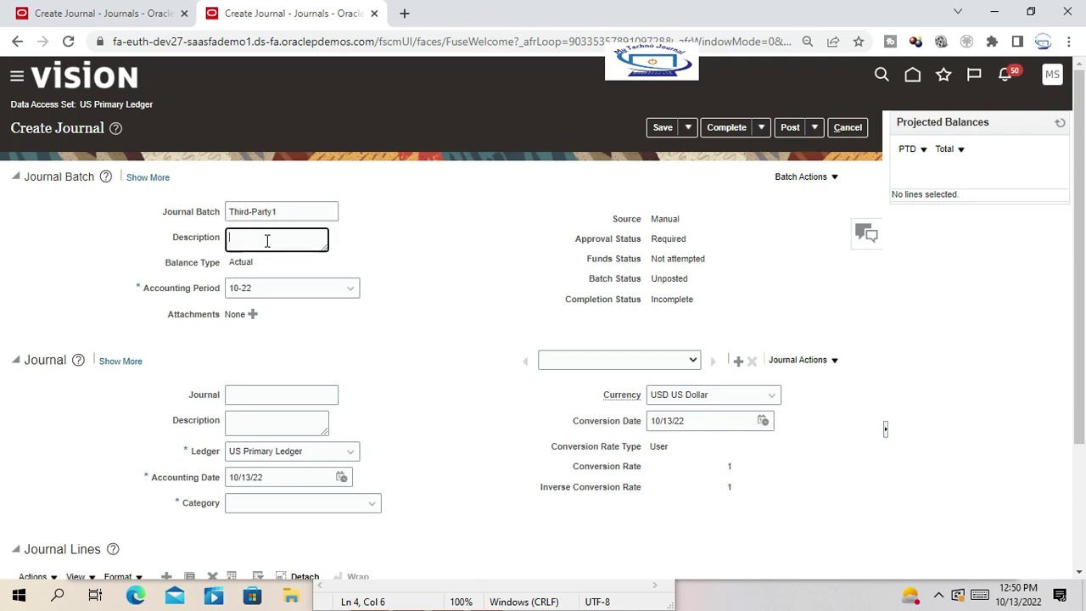
pyautogui.hotkey('ctrl', 'v')
pyautogui.click(461, 235)
# Enter Third-Party1 as the journal name and its description.
pyautogui.click(296, 397)
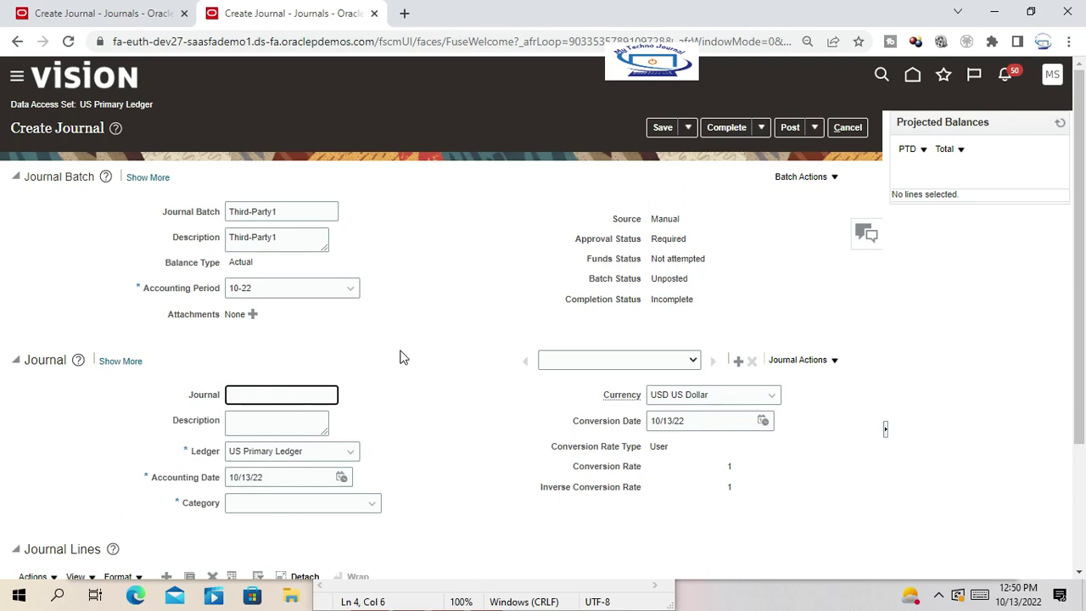
pyautogui.rightClick(912, 75)
pyautogui.press('Escape')
pyautogui.click(468, 22)
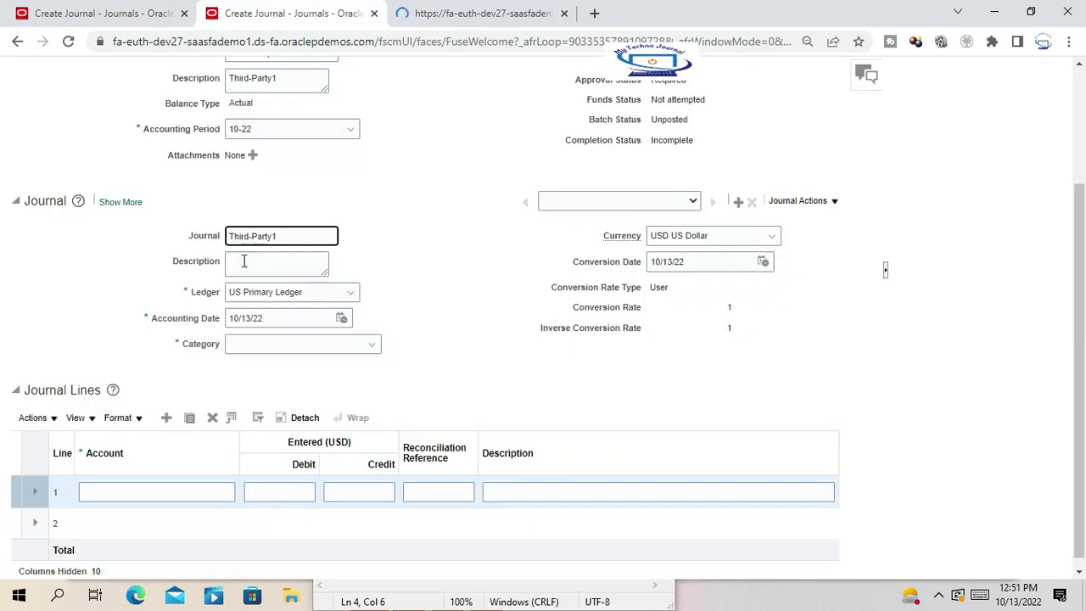
pyautogui.click(245, 261)
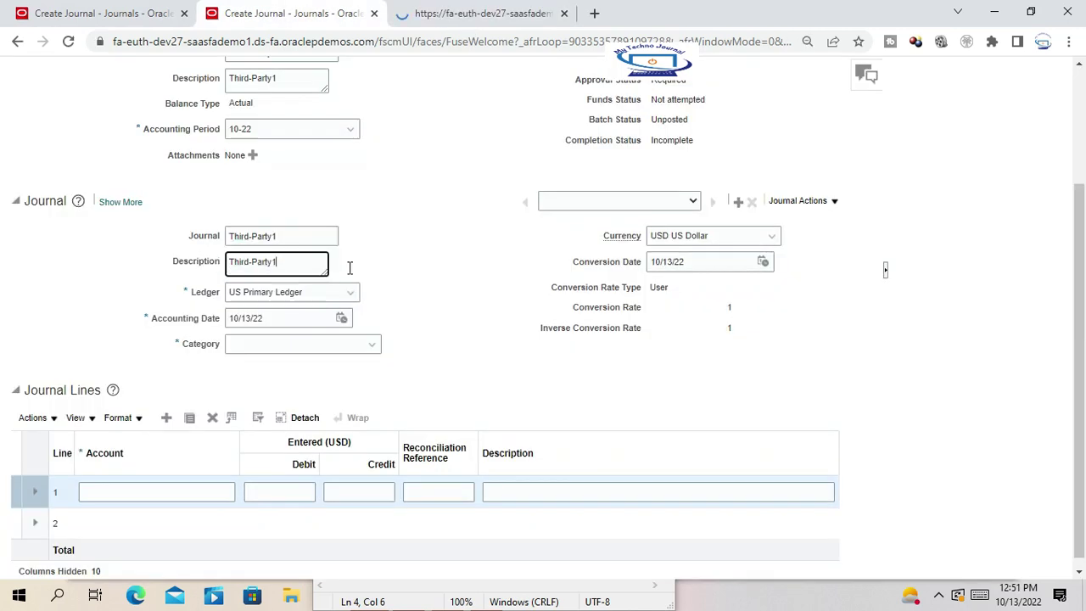
# Set the journal category to Manual and bring up line 1's account segments.
pyautogui.click(316, 343)
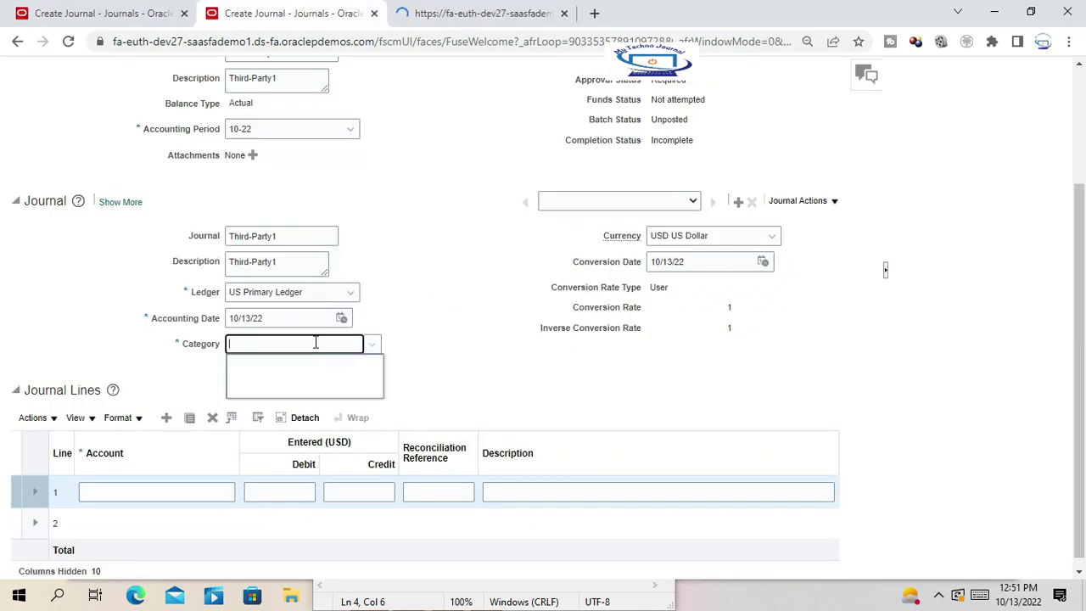
pyautogui.write('a')
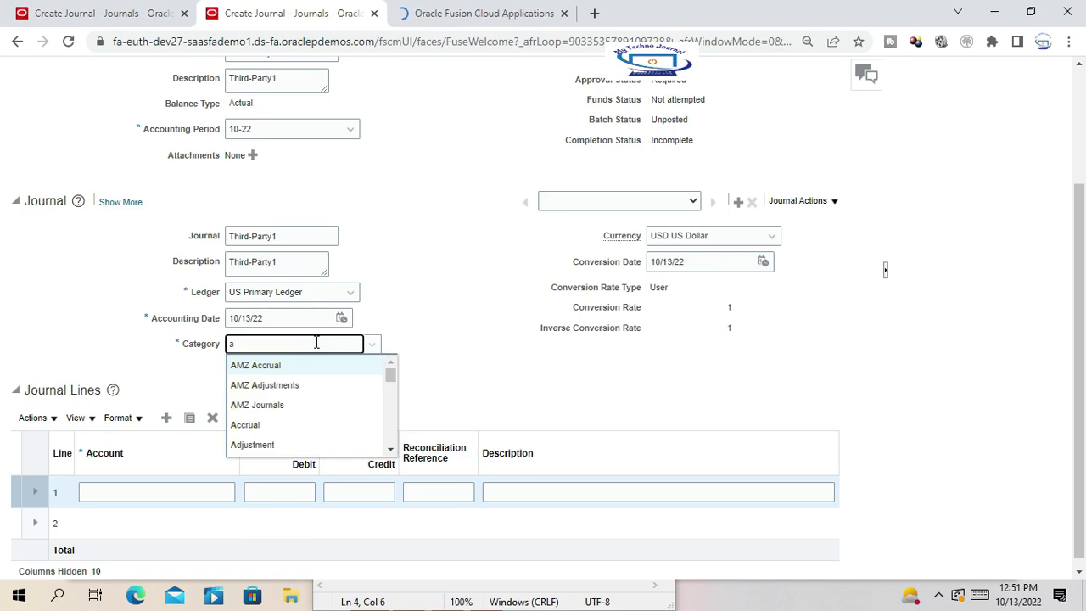
pyautogui.write('Manu')
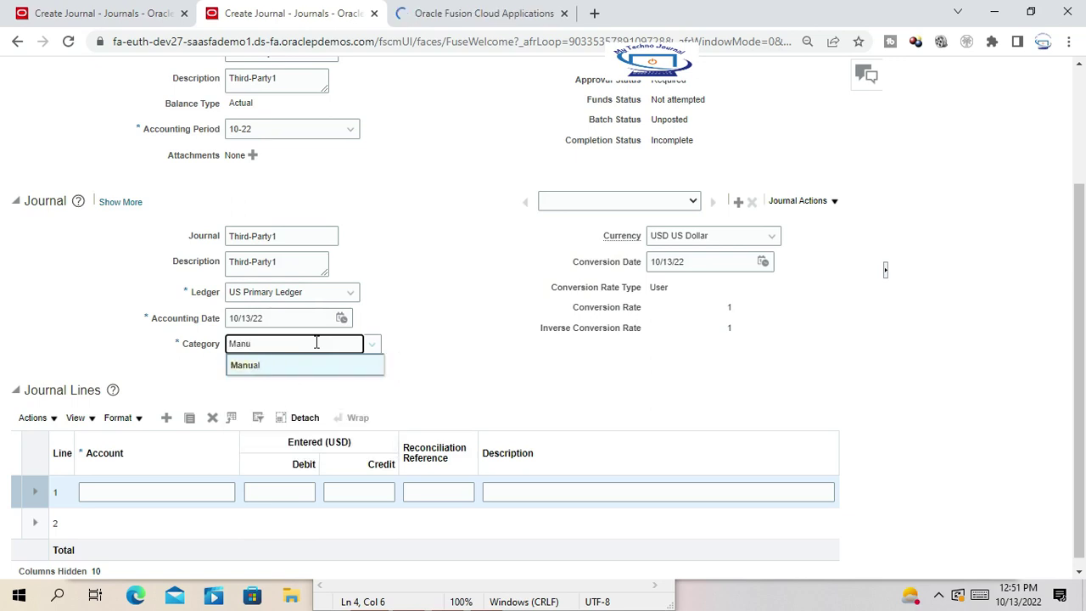
pyautogui.click(246, 367)
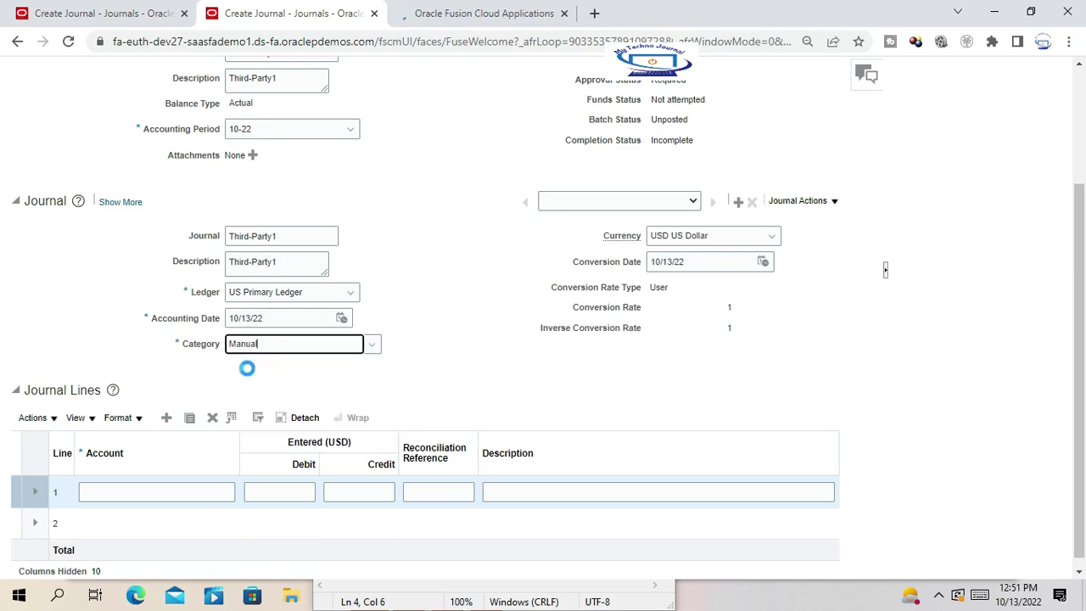
pyautogui.click(176, 493)
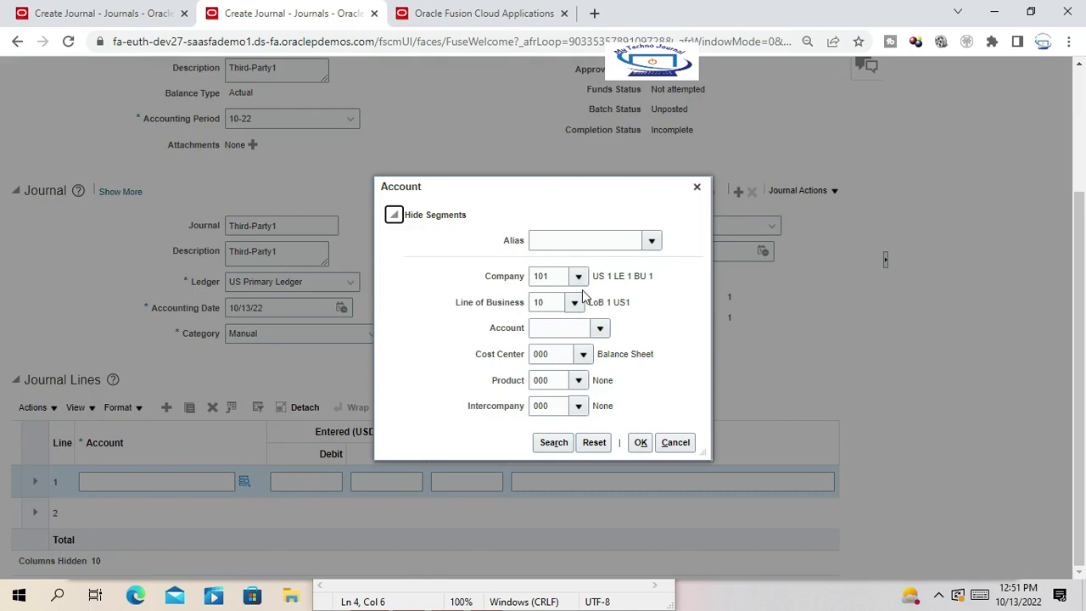
# Copy control account number 22110 from the Excel notes.
pyautogui.click(599, 329)
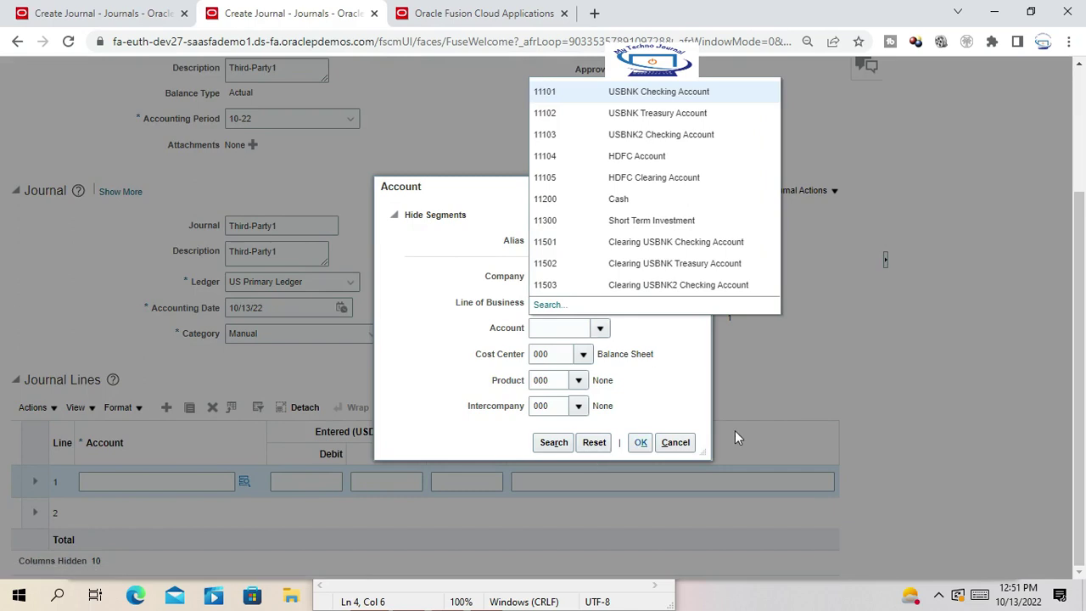
pyautogui.click(669, 373)
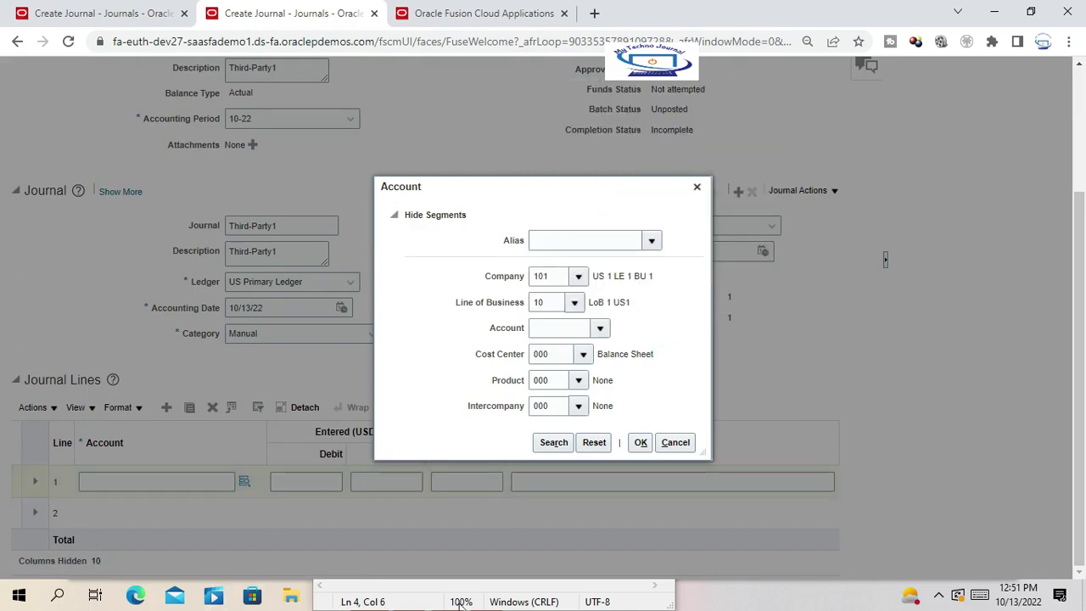
pyautogui.click(763, 591)
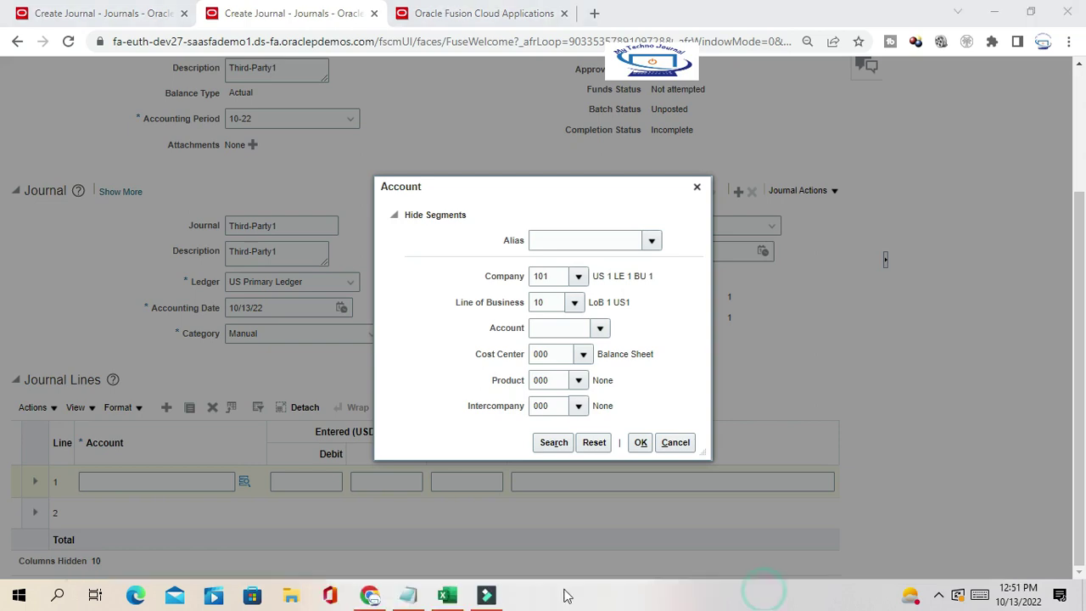
pyautogui.click(456, 598)
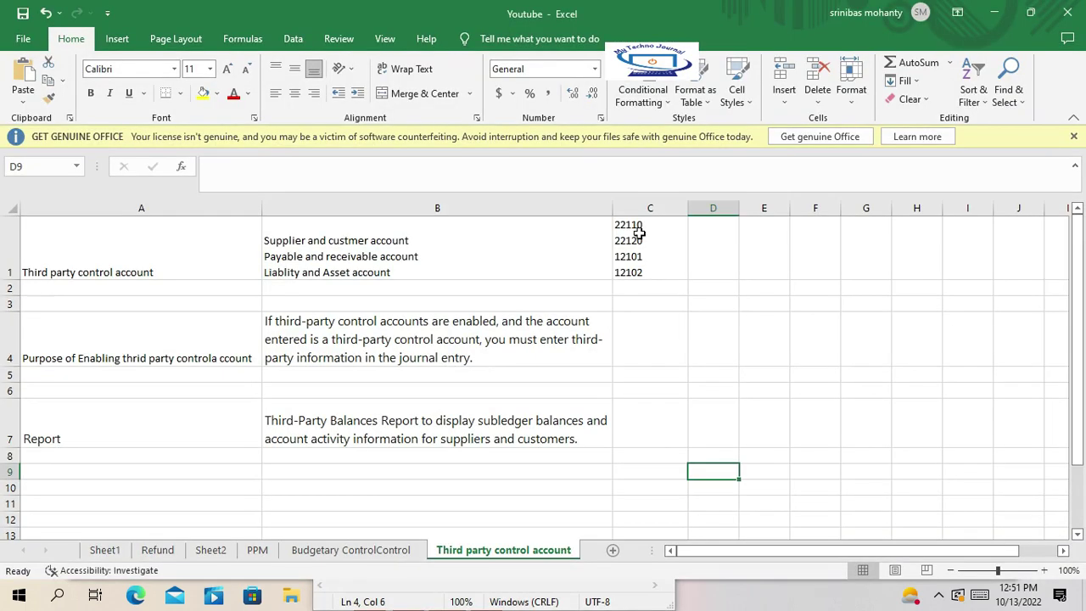
pyautogui.click(635, 225)
pyautogui.moveTo(211, 166); pyautogui.dragTo(240, 165)
pyautogui.hotkey('ctrl', 'c')
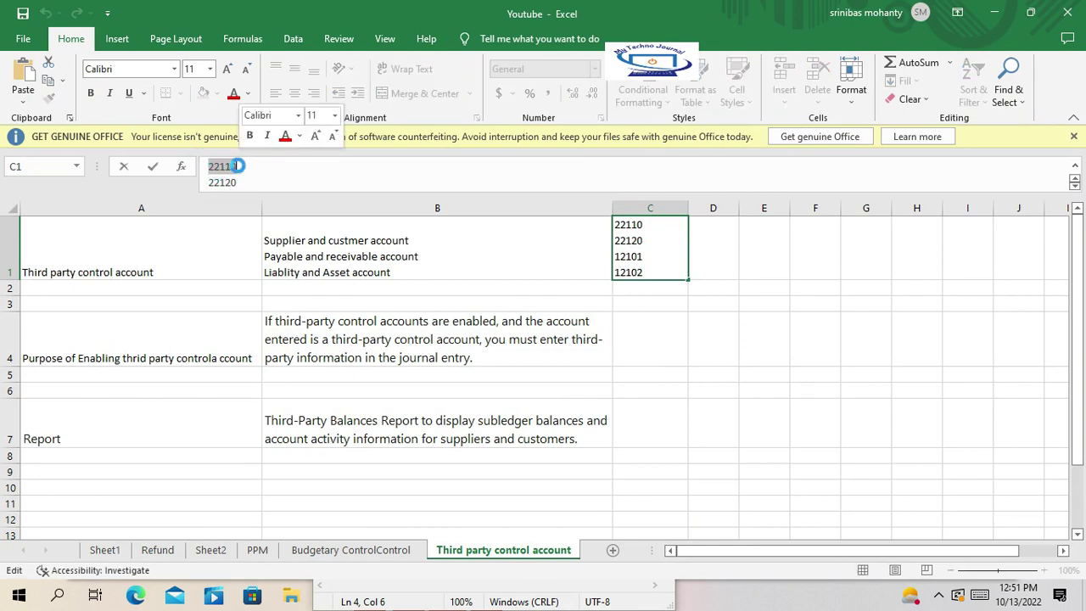
# Paste 22110 into line 1's Account segment and accept the suggestion.
pyautogui.hotkey('alt', 'Tab')
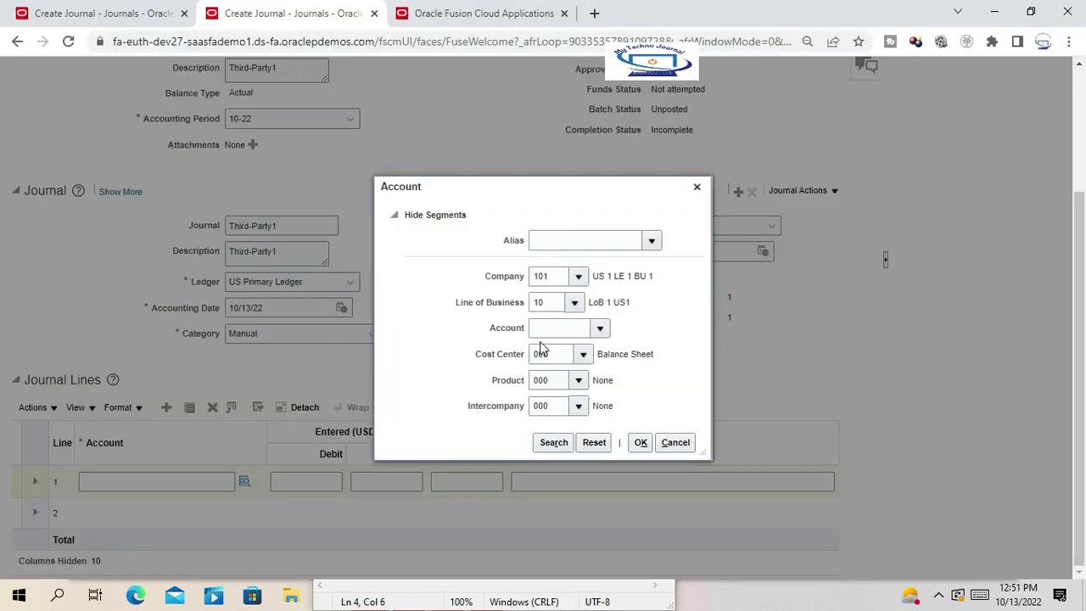
pyautogui.click(545, 327)
pyautogui.hotkey('ctrl', 'v')
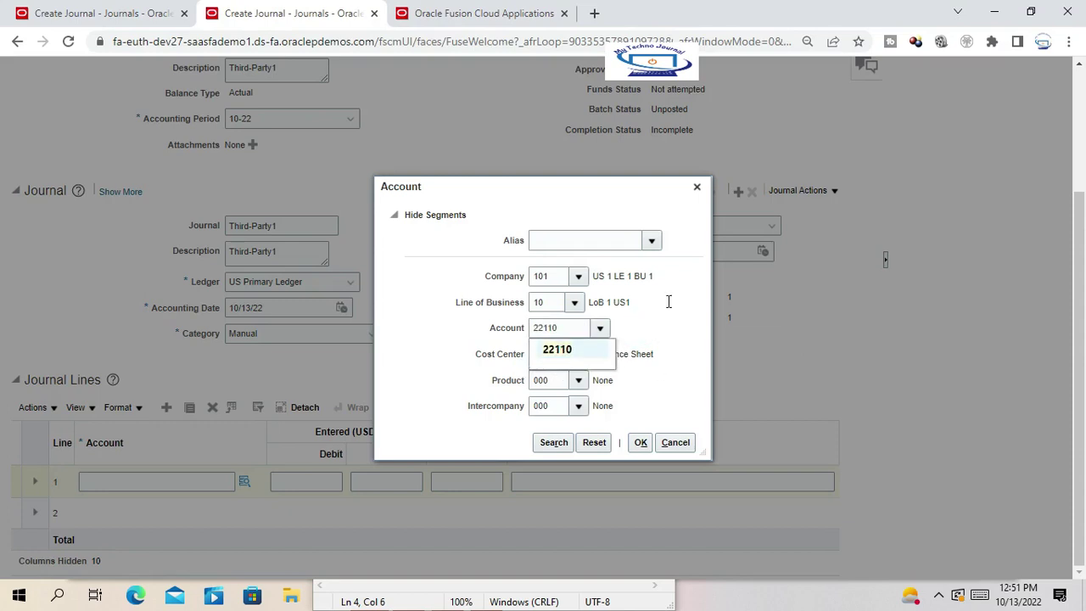
pyautogui.press('Tab')
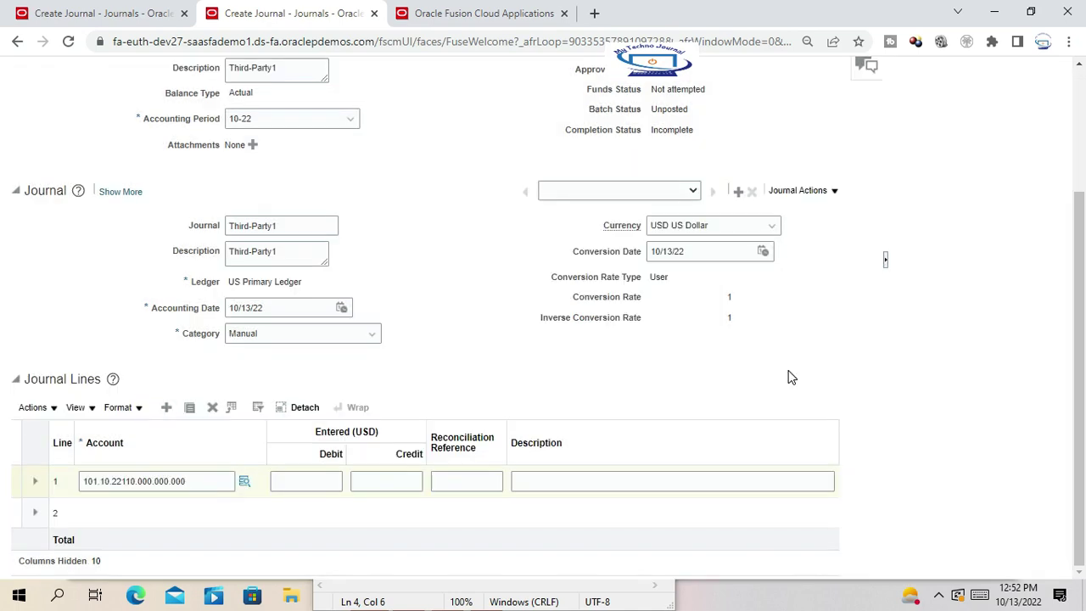
# Debit 100 on line 1 and set line 2's account to 11200 Cash.
pyautogui.click(326, 481)
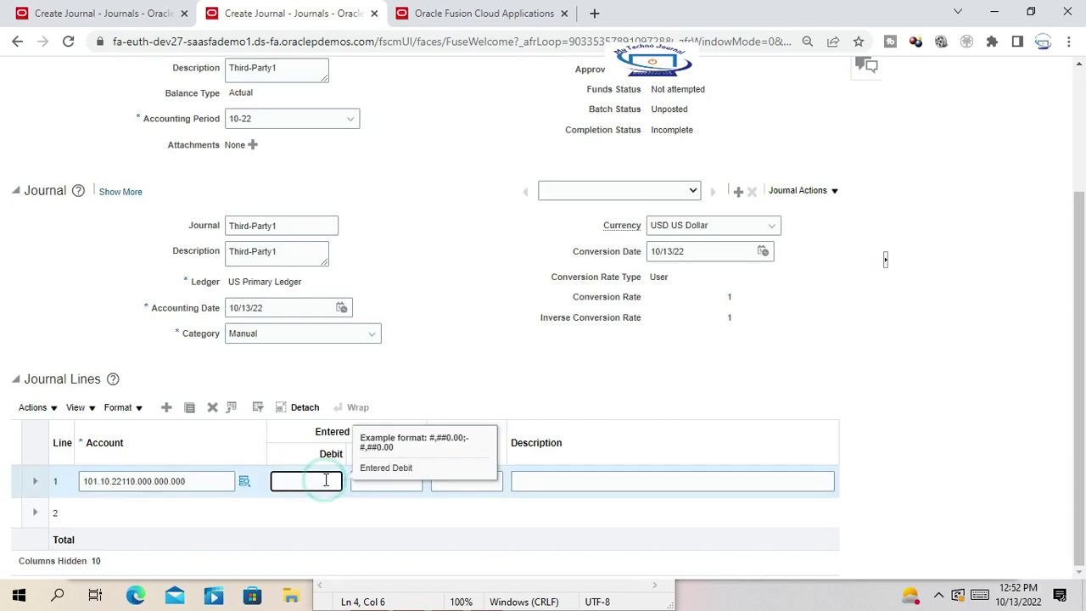
pyautogui.write('100')
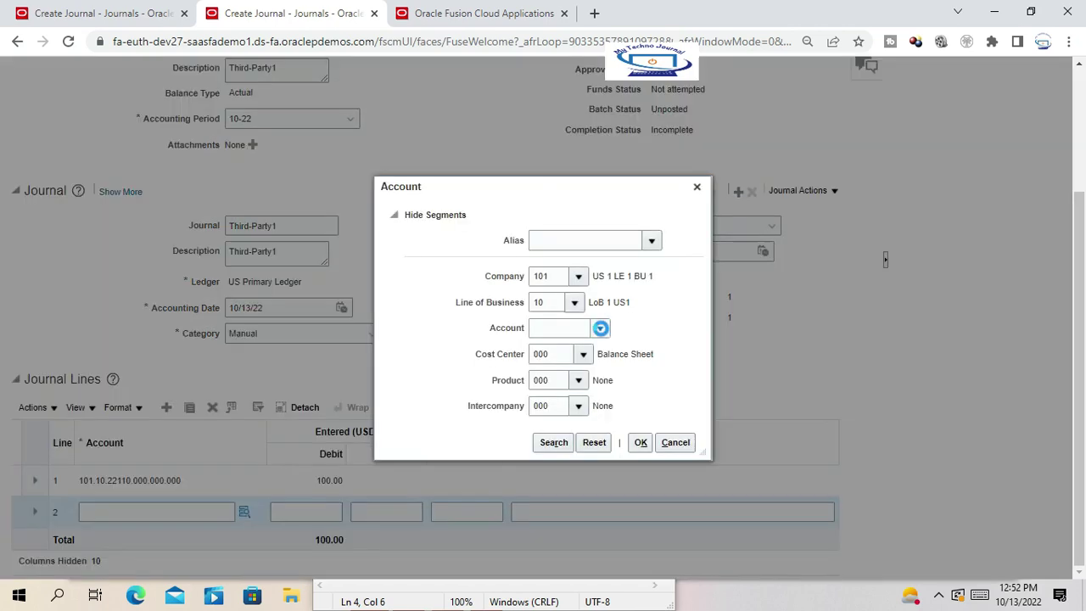
pyautogui.click(600, 329)
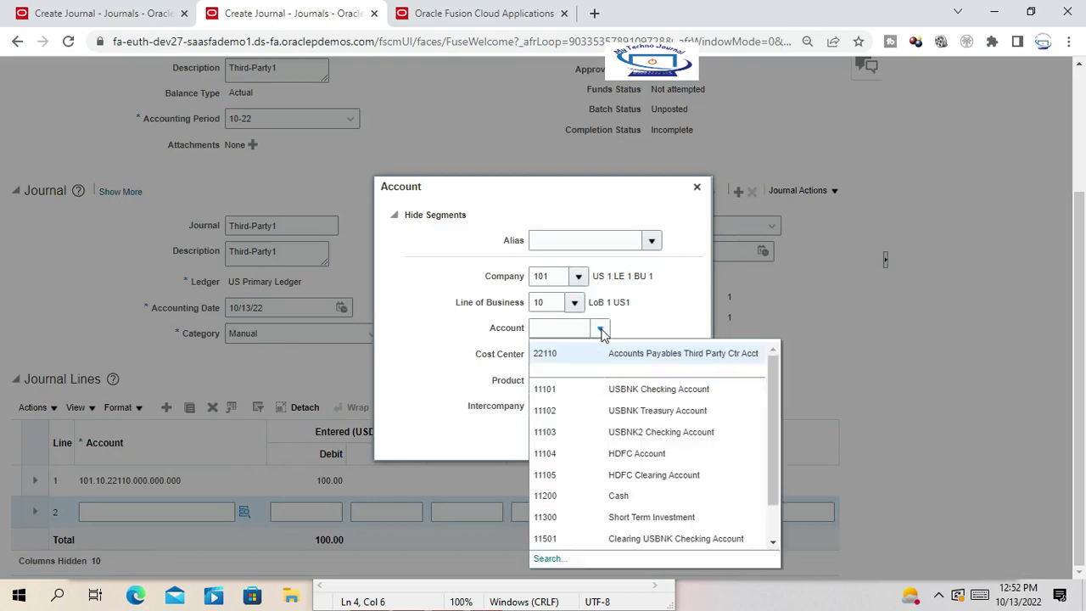
pyautogui.click(618, 497)
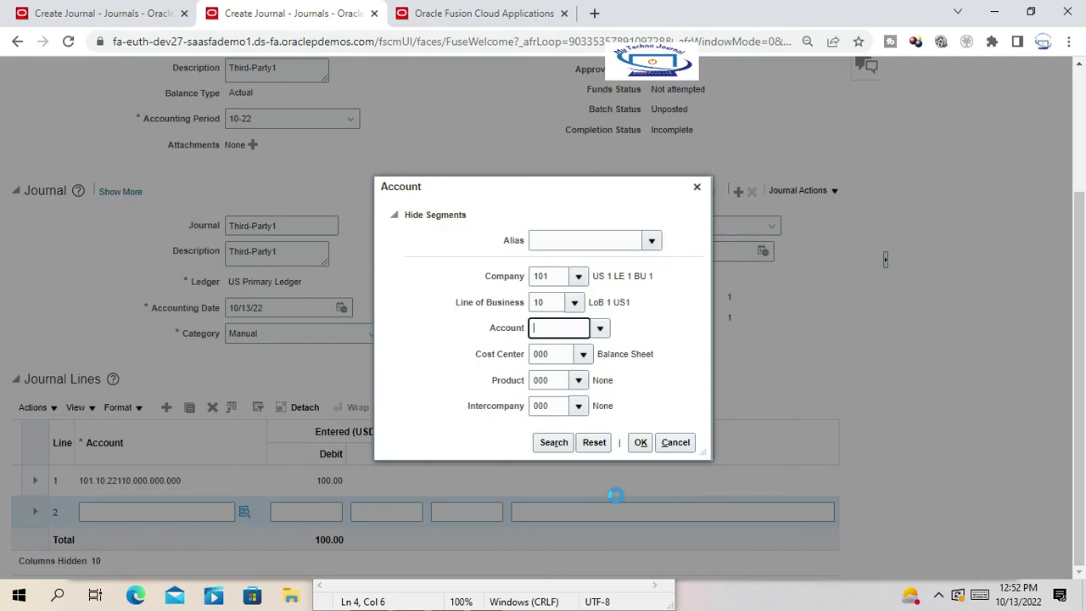
pyautogui.click(641, 442)
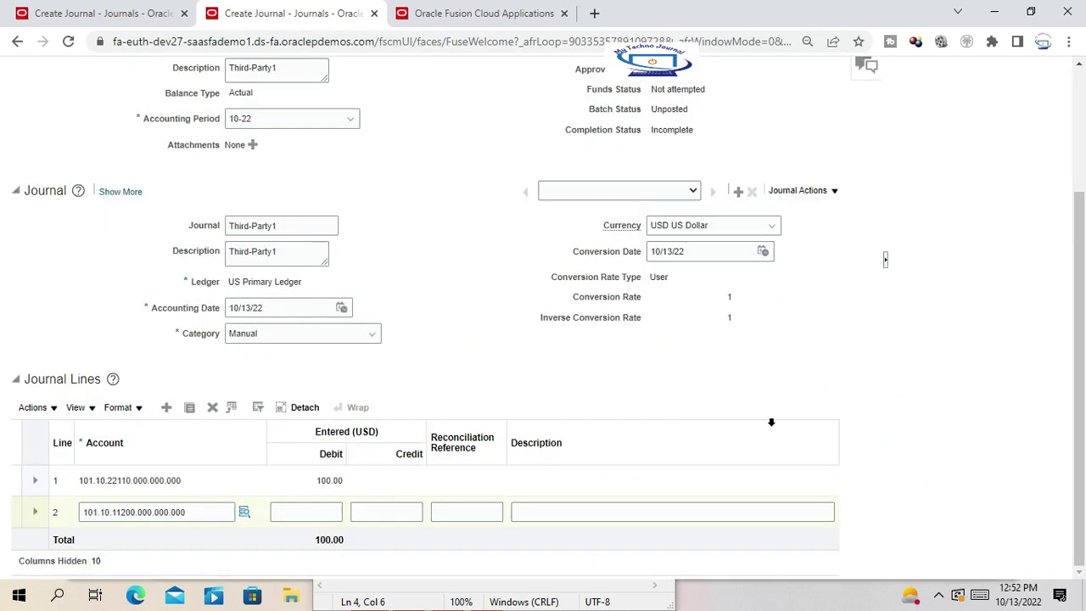
# Credit 100 on line 2 and save the journal.
pyautogui.click(391, 512)
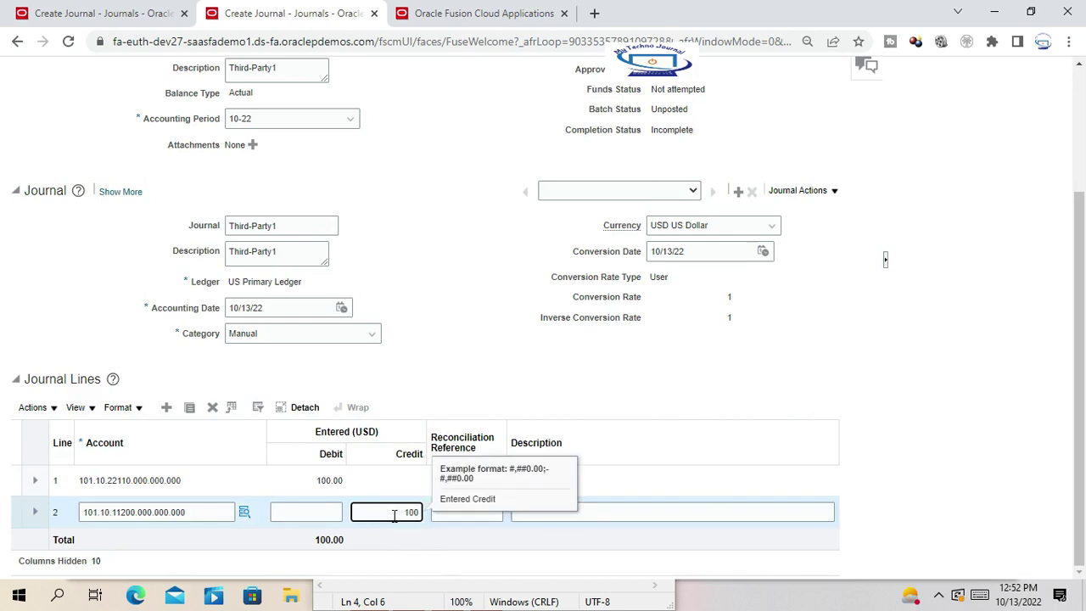
pyautogui.write('100')
pyautogui.click(412, 387)
pyautogui.scroll(3, 413, 388)
pyautogui.click(661, 127)
# Review the journal lines' account combinations and save Third-Party1 again.
pyautogui.scroll(-1, 478, 371)
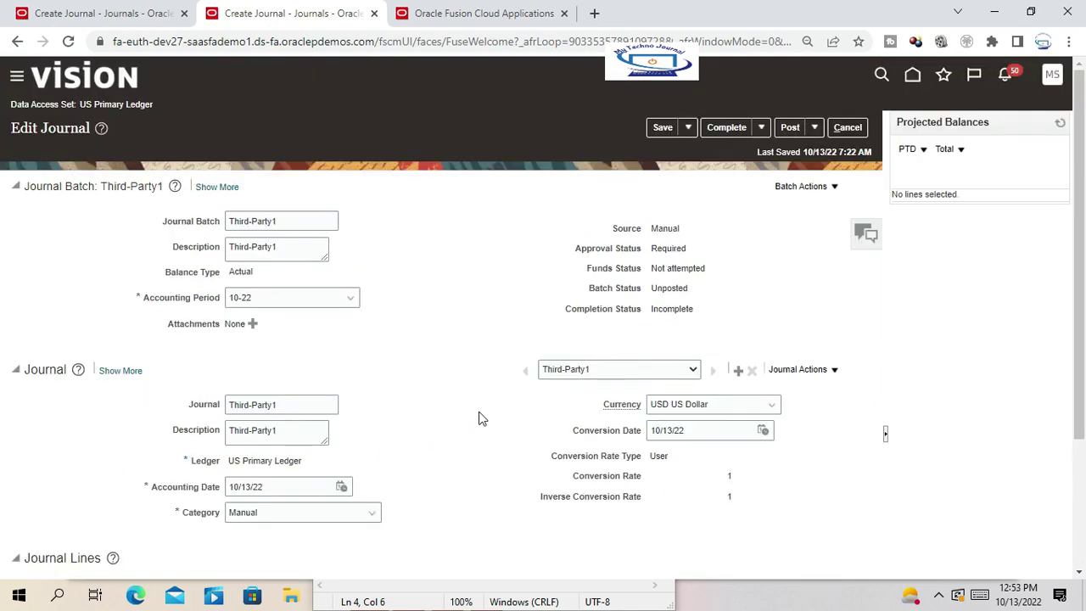
pyautogui.scroll(-2, 479, 418)
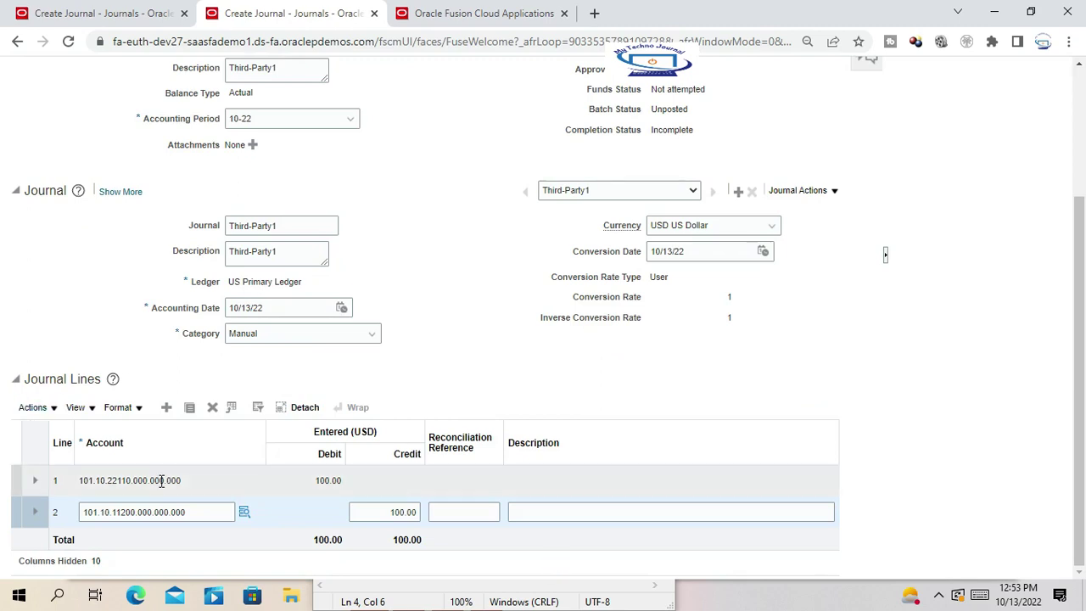
pyautogui.moveTo(150, 494)
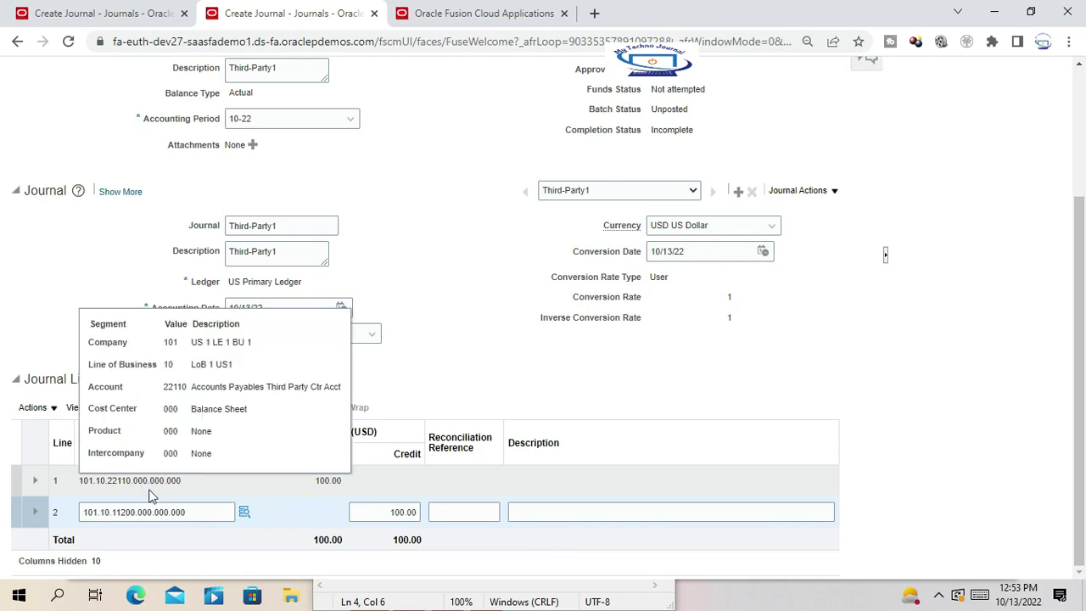
pyautogui.click(488, 371)
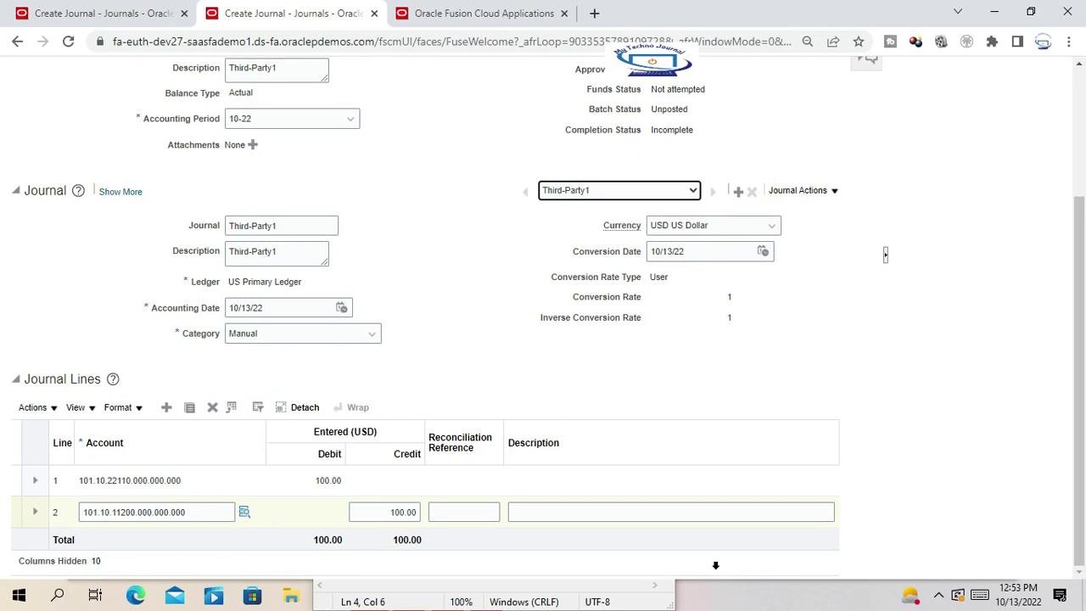
pyautogui.scroll(5, 677, 416)
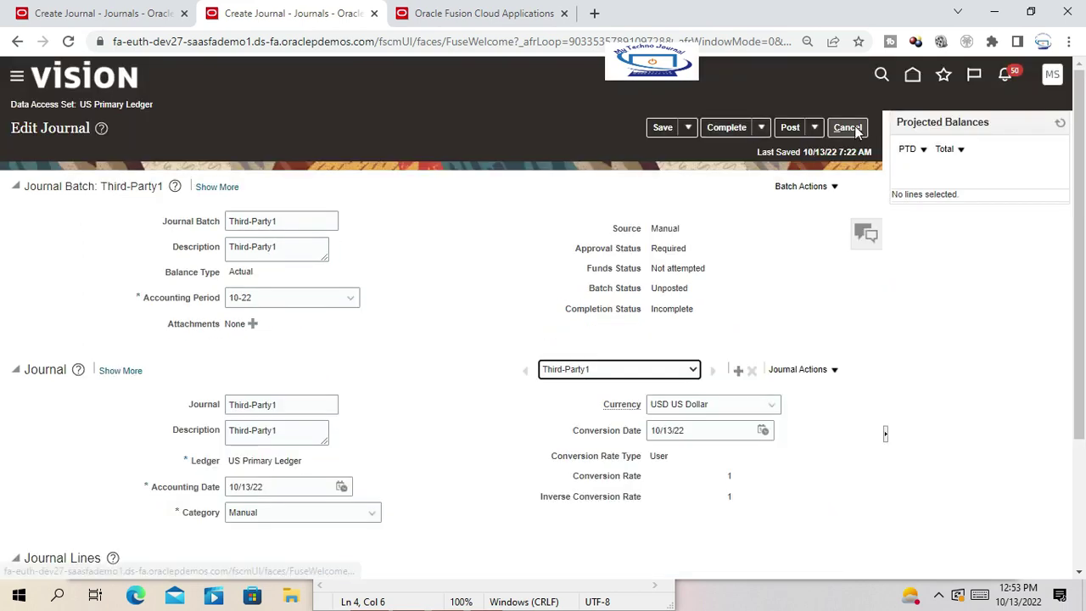
pyautogui.scroll(-5, 552, 365)
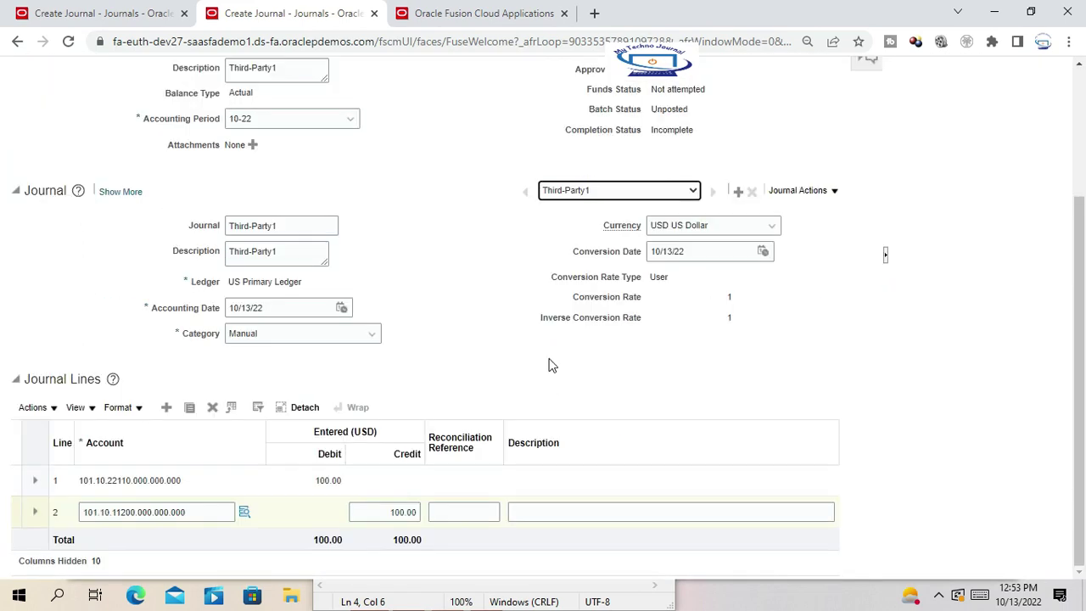
pyautogui.click(188, 482)
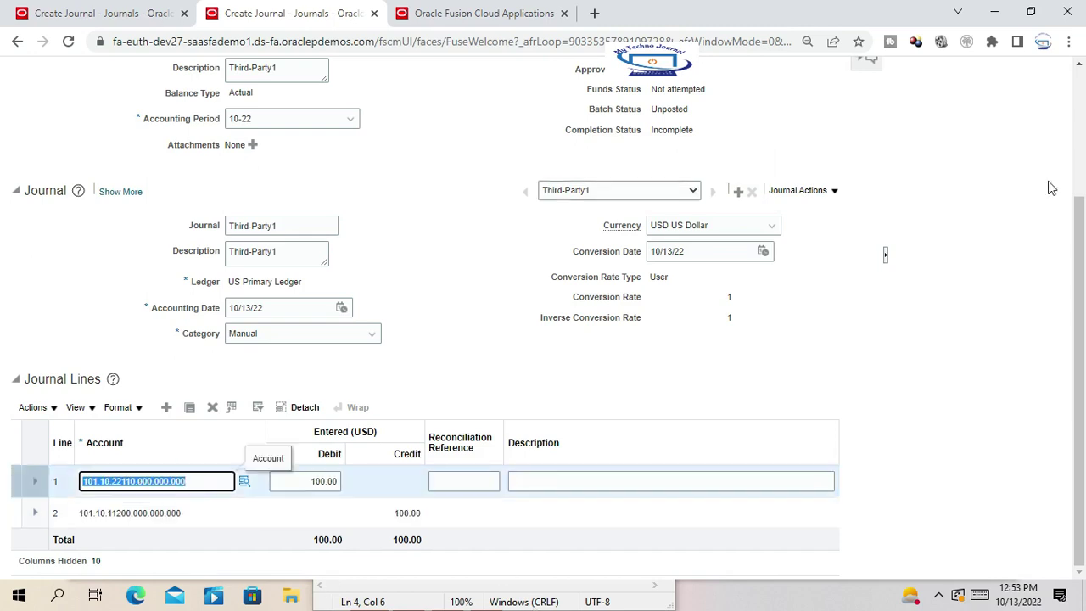
pyautogui.click(954, 316)
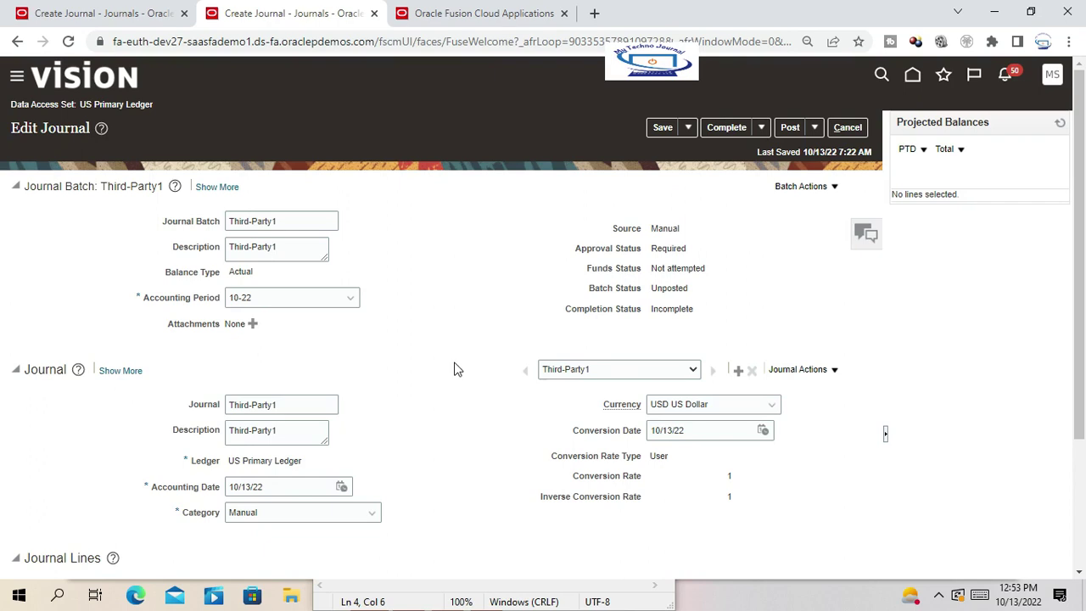
pyautogui.scroll(-2, 522, 320)
pyautogui.scroll(2, 522, 320)
pyautogui.click(661, 132)
# Recheck line 1's account, then bring up recent task searches in Setup: Financials.
pyautogui.scroll(-3, 453, 361)
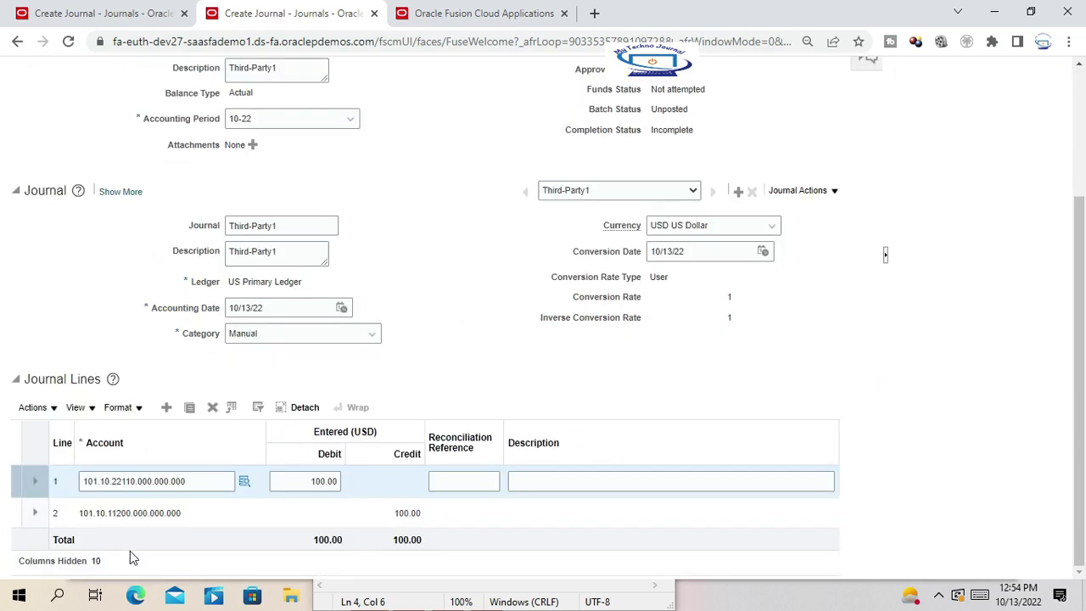
pyautogui.click(199, 481)
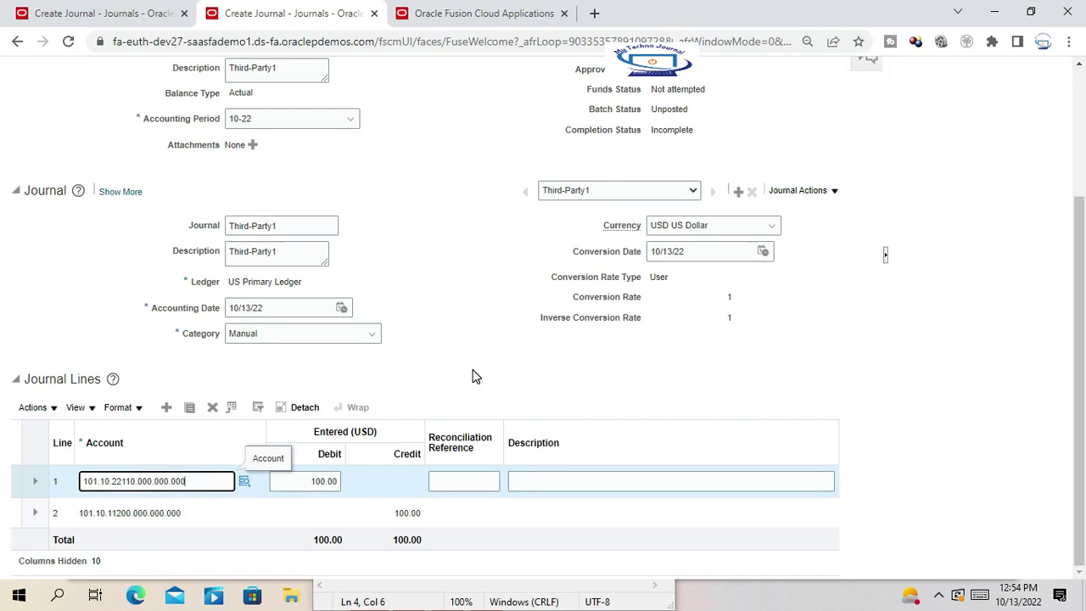
pyautogui.scroll(5, 473, 376)
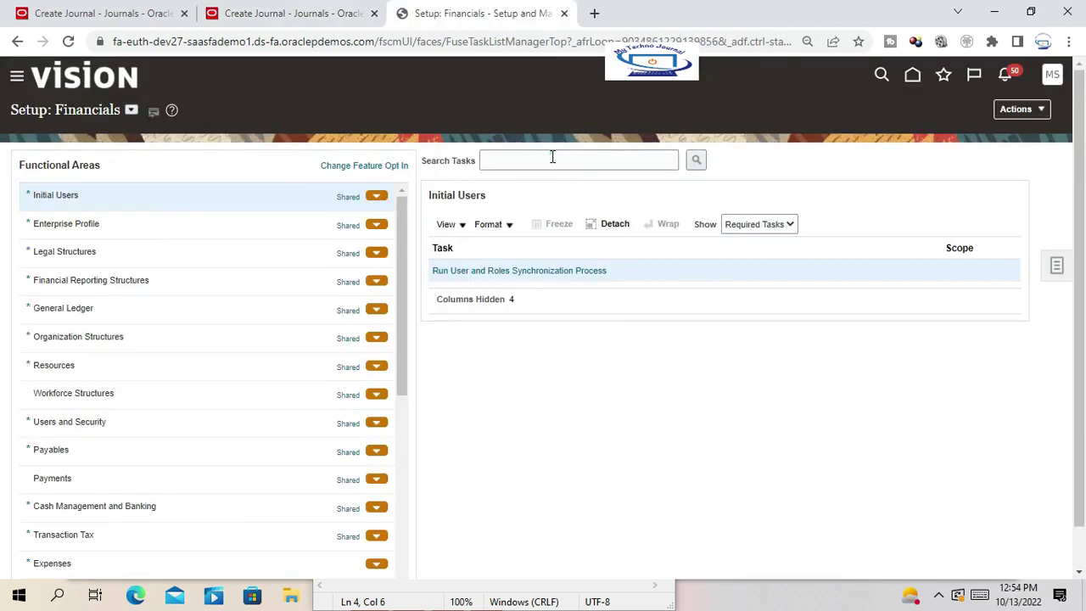
pyautogui.click(552, 157)
# Search tasks for 'Manage Chart' and open Manage Chart of Accounts Value Set Values.
pyautogui.click(594, 196)
pyautogui.click(696, 161)
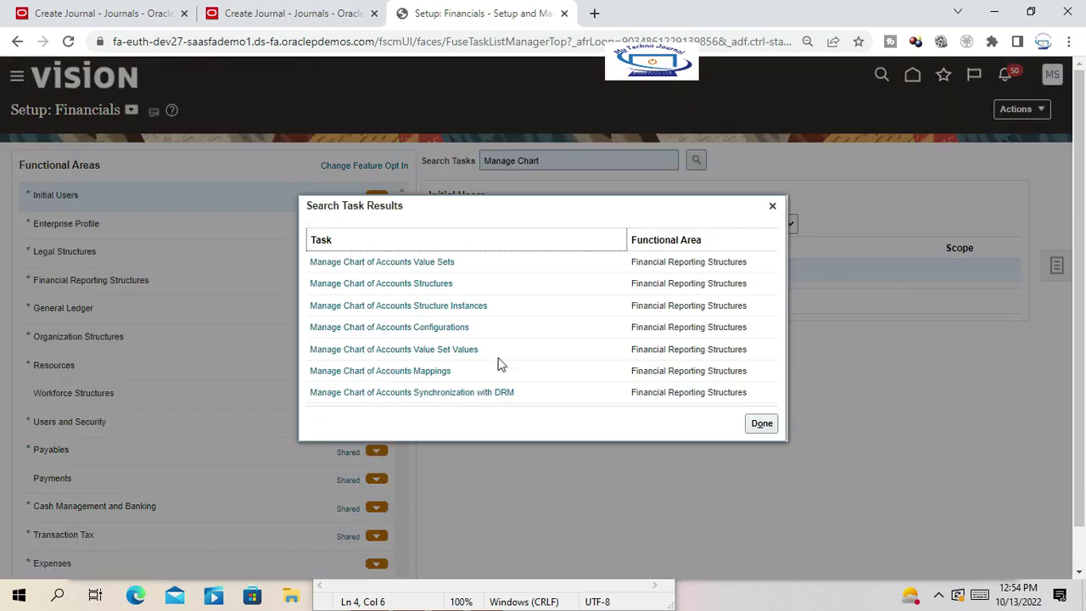
pyautogui.click(456, 359)
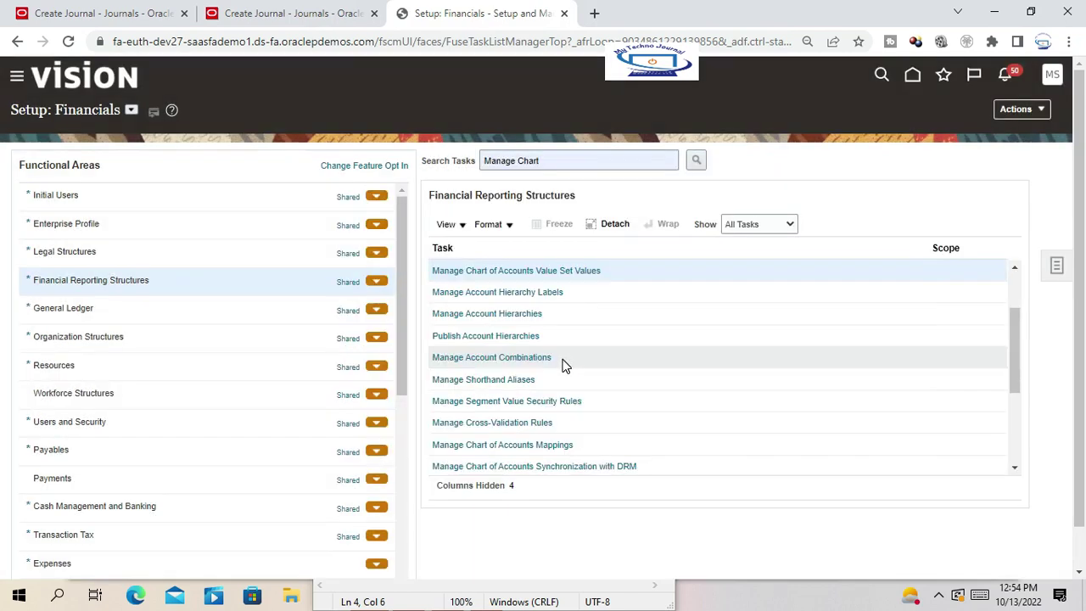
pyautogui.click(584, 273)
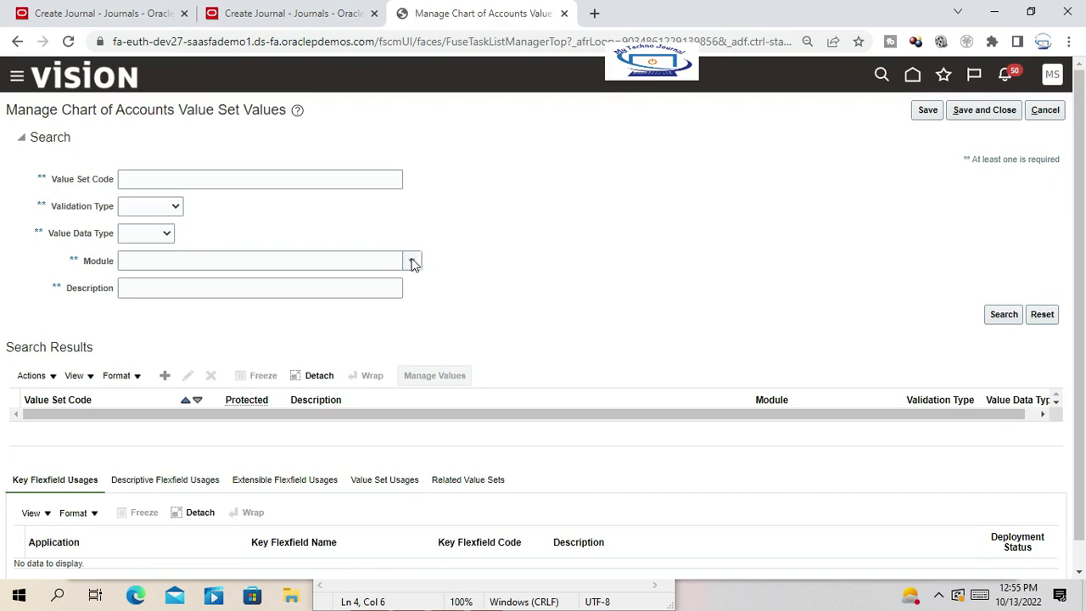
# Search for value sets whose code matches CORP.
pyautogui.moveTo(412, 261); pyautogui.dragTo(218, 252)
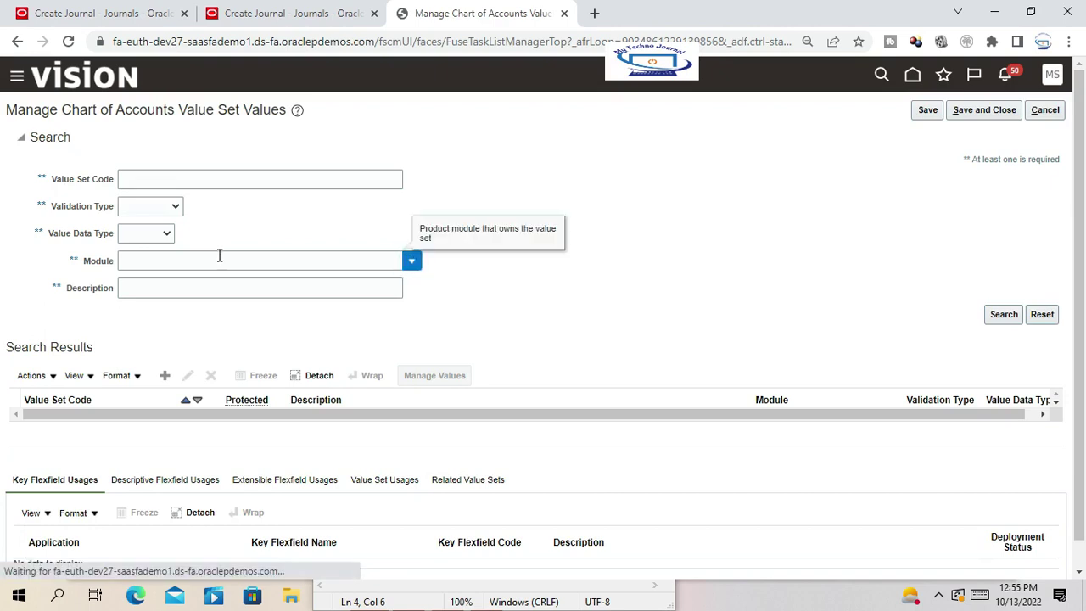
pyautogui.click(187, 176)
pyautogui.write('CO')
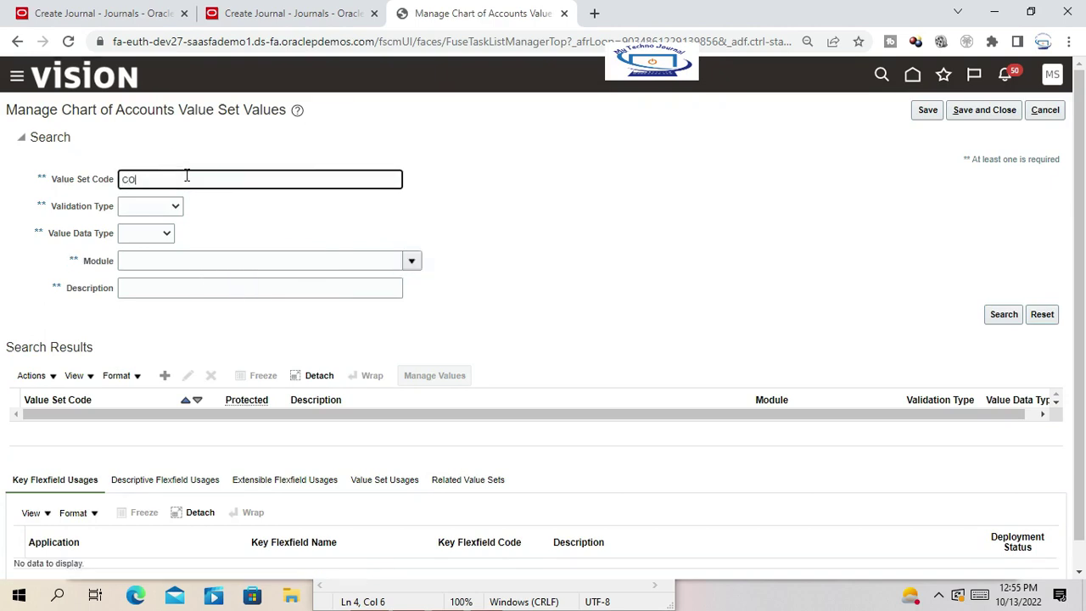
pyautogui.click(1004, 314)
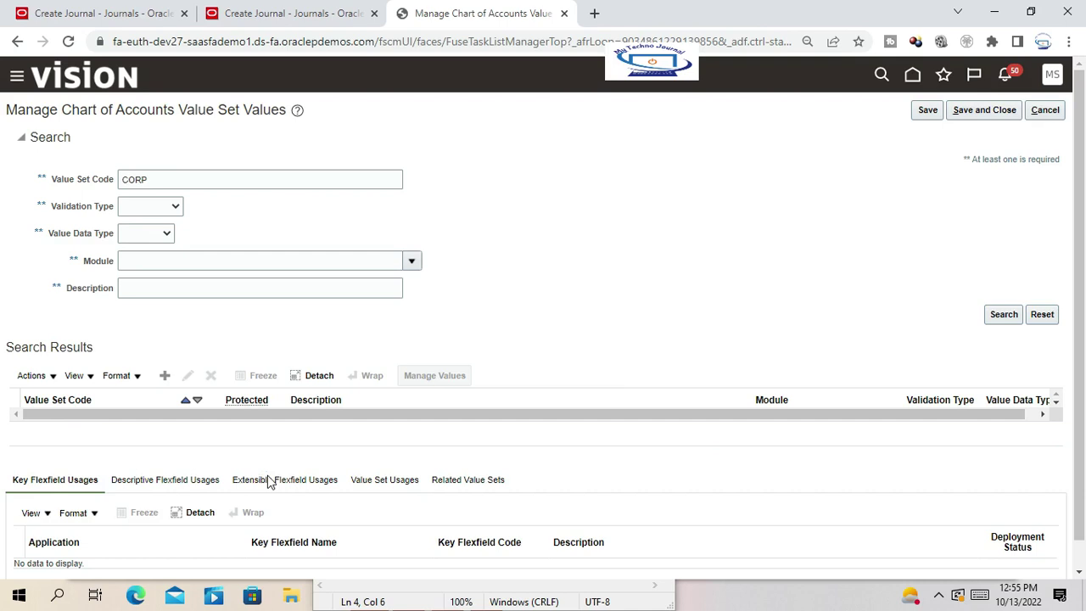
pyautogui.scroll(-2, 267, 475)
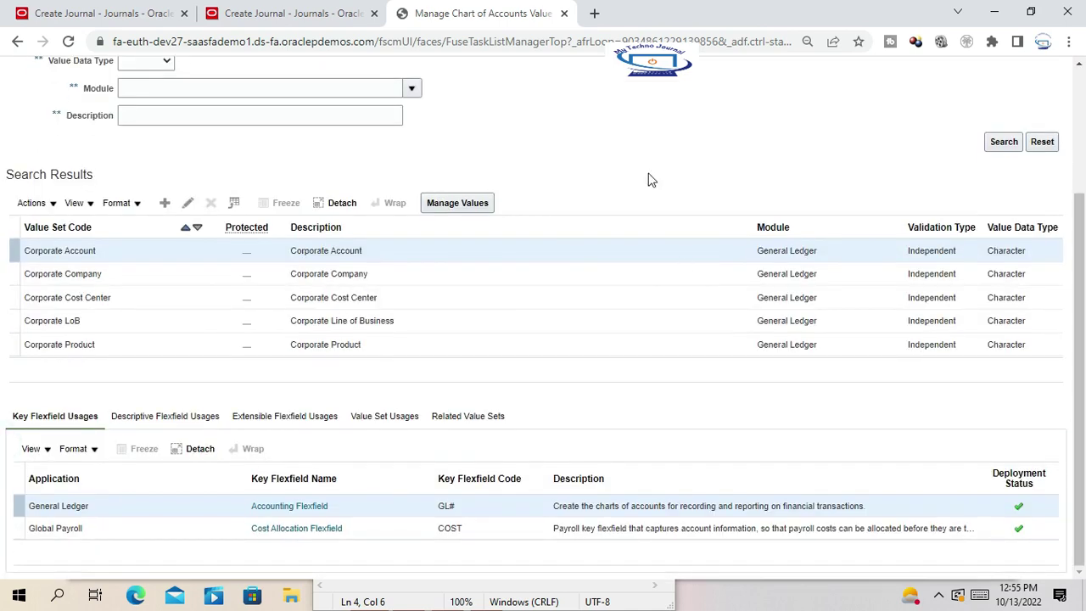
pyautogui.scroll(2, 444, 235)
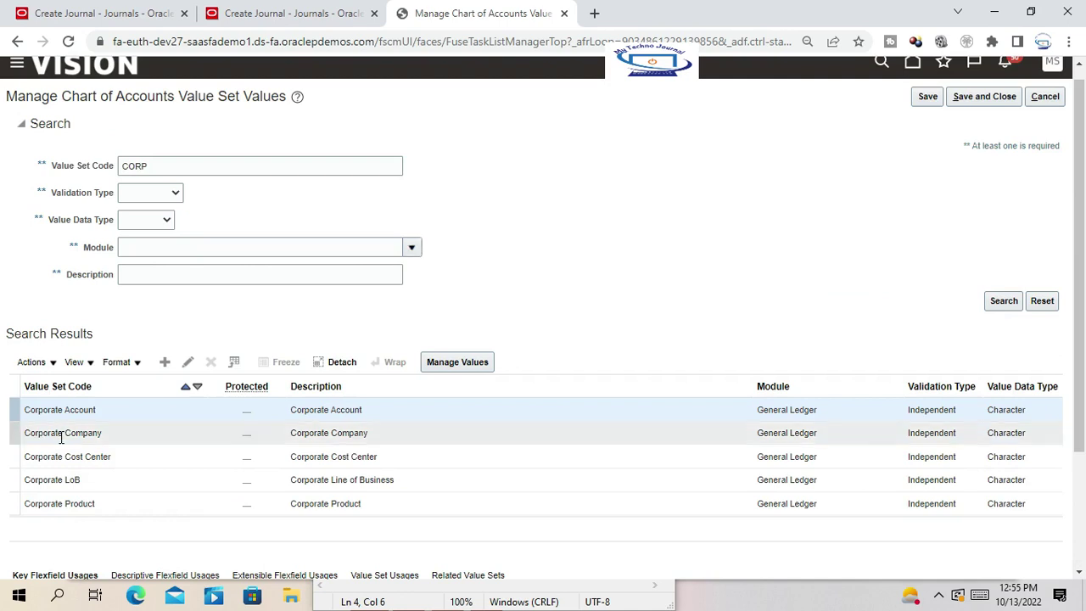
# Open Manage Values for the Corporate Account value set.
pyautogui.click(79, 409)
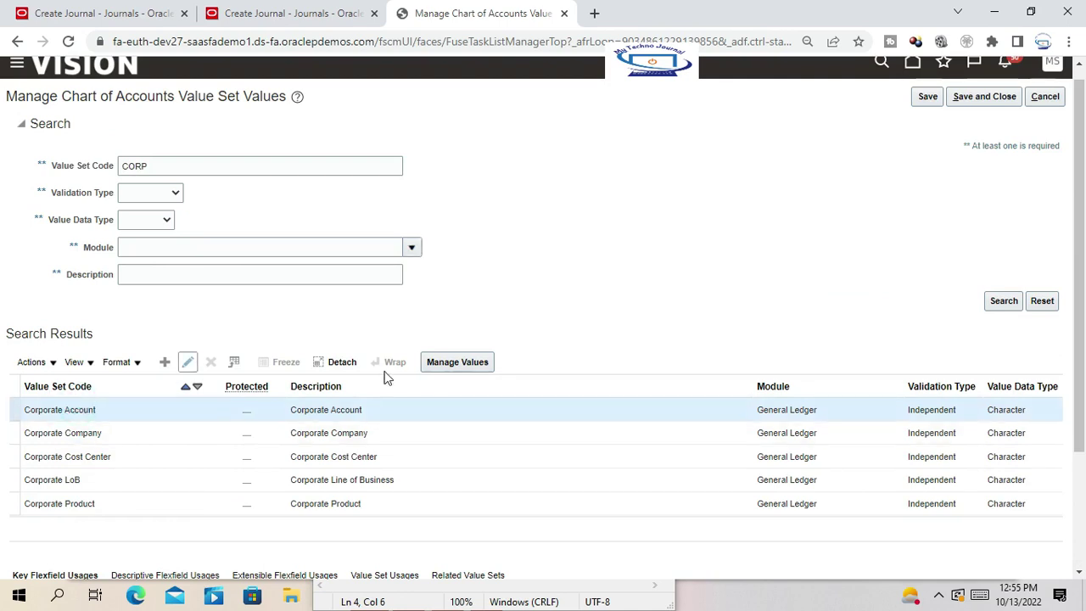
pyautogui.click(462, 365)
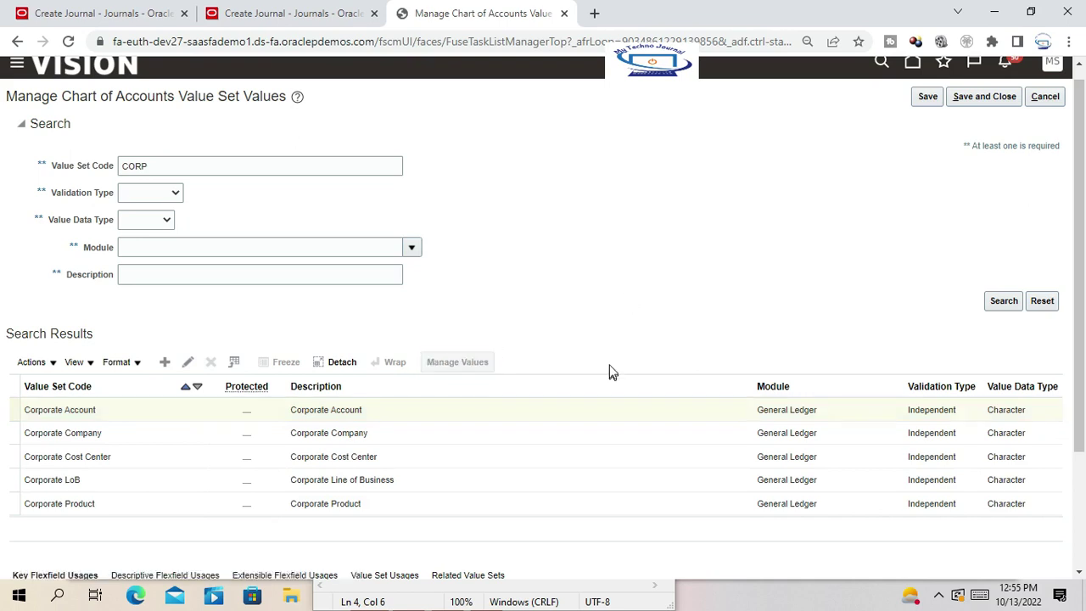
pyautogui.click(175, 194)
pyautogui.click(634, 202)
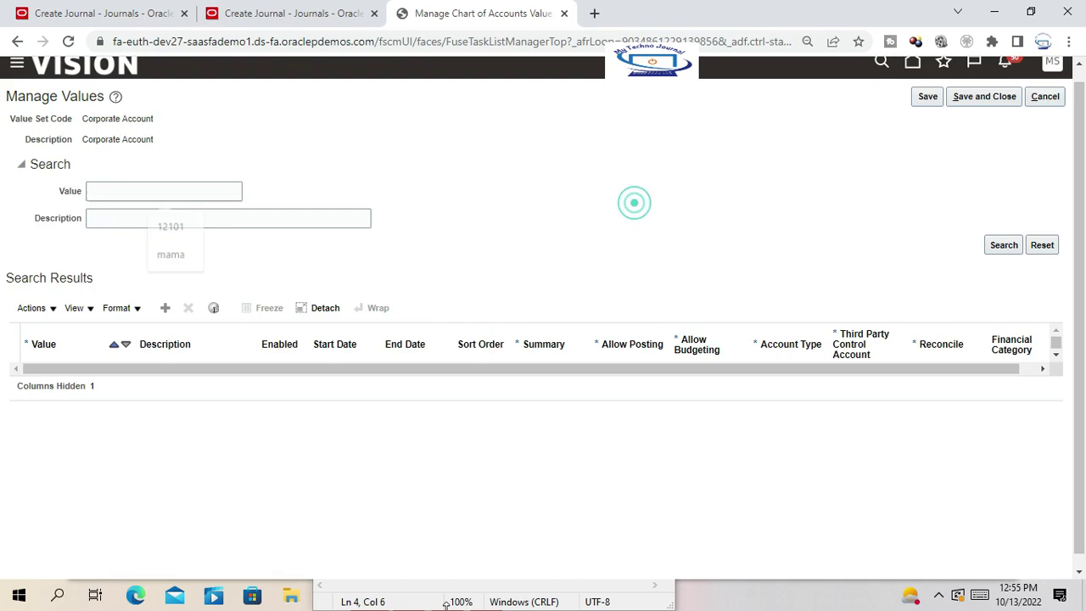
pyautogui.click(706, 590)
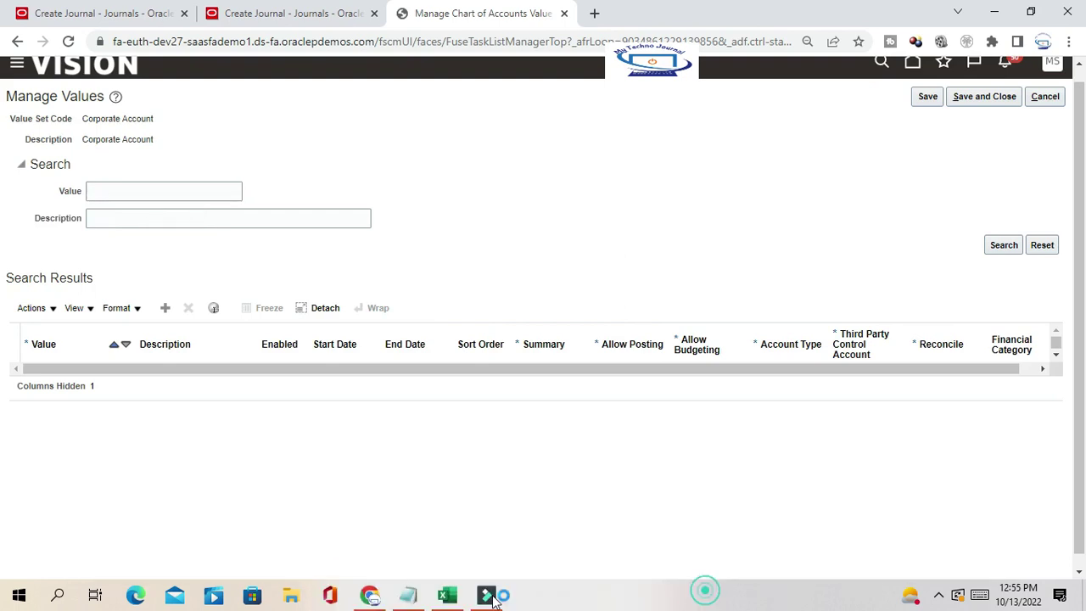
pyautogui.click(447, 595)
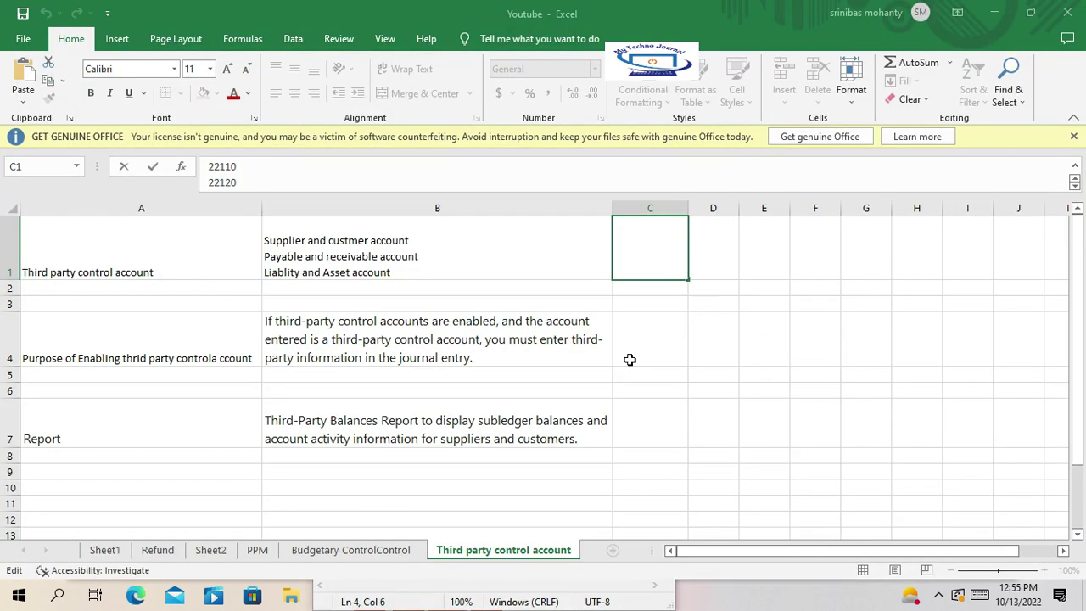
pyautogui.click(814, 277)
pyautogui.click(634, 227)
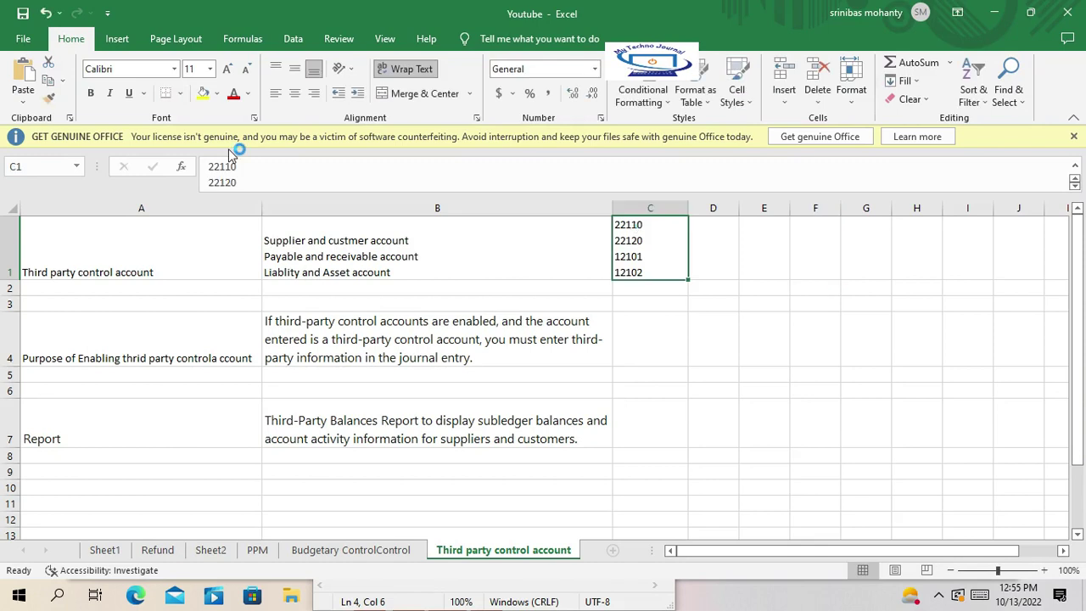
pyautogui.moveTo(207, 168); pyautogui.dragTo(241, 169)
pyautogui.hotkey('ctrl', 'c')
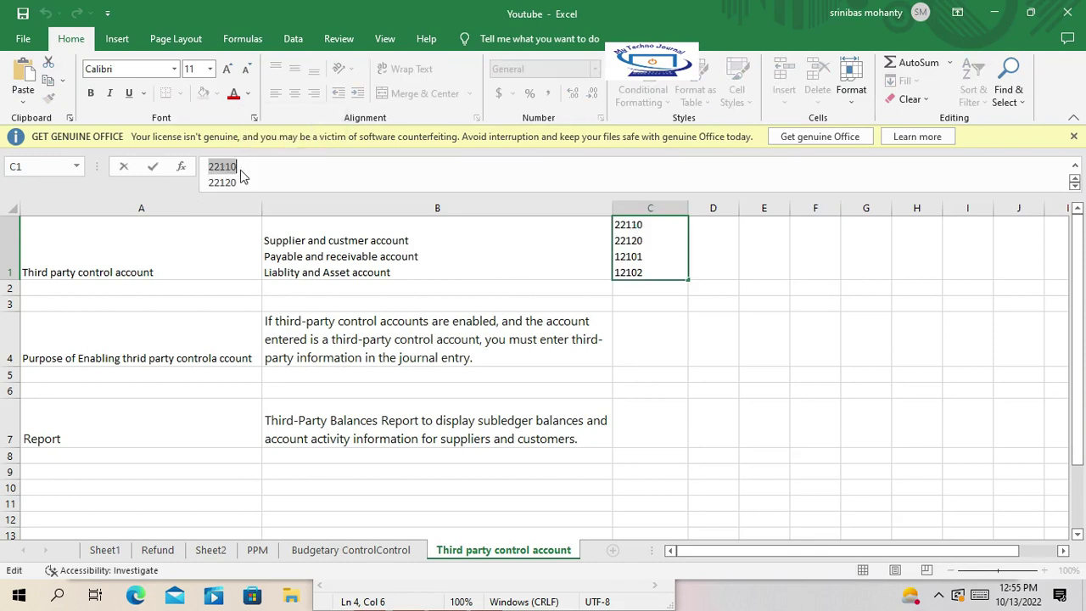
pyautogui.hotkey('alt', 'Tab')
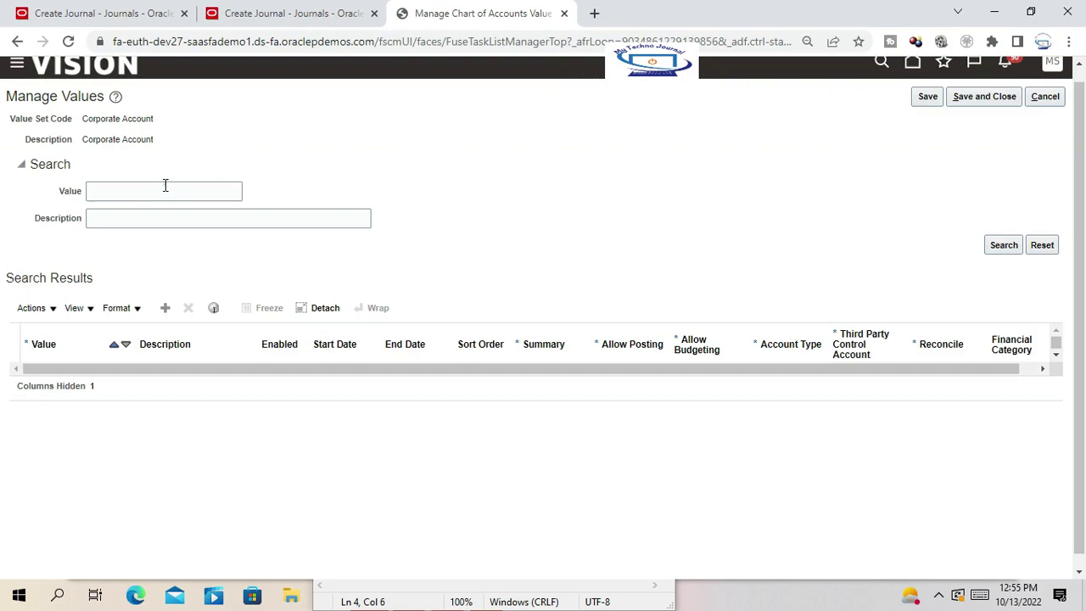
# Search the Corporate Account values for 22110 and select the result row.
pyautogui.click(165, 185)
pyautogui.hotkey('ctrl', 'v')
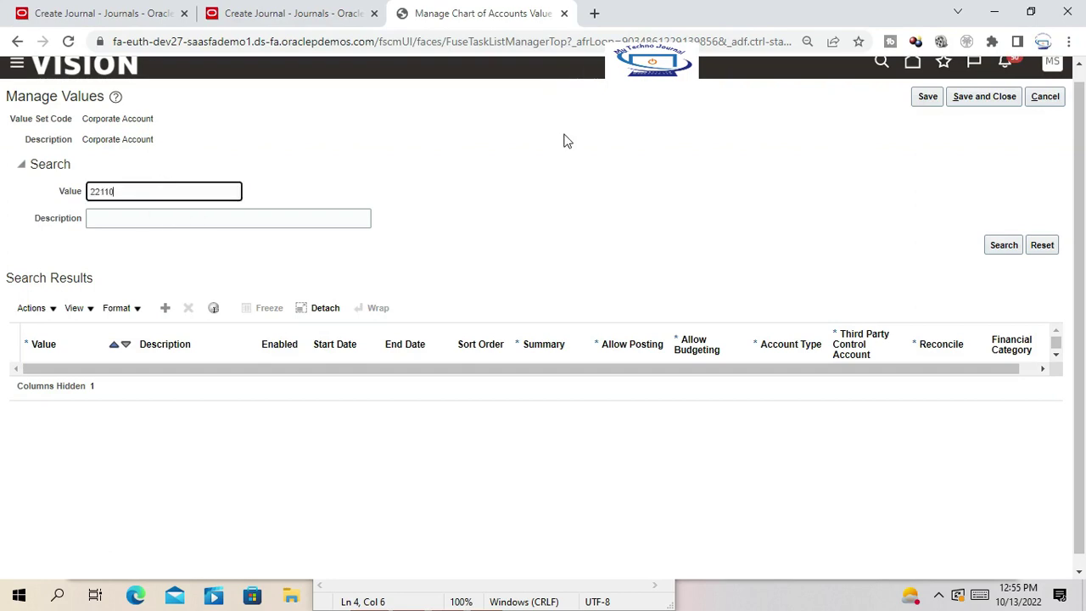
pyautogui.click(1004, 246)
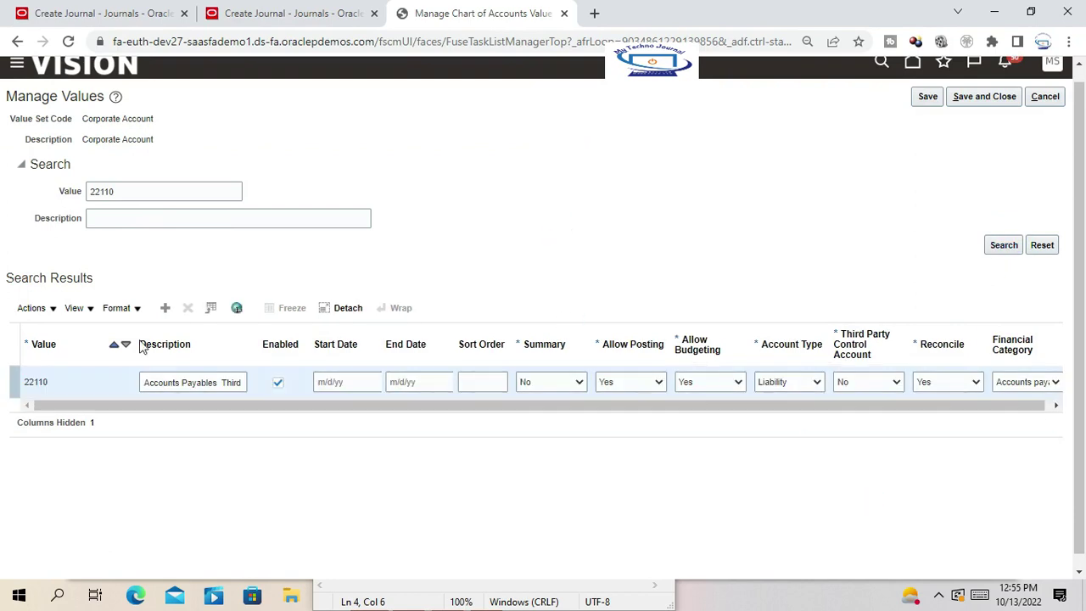
pyautogui.click(173, 382)
pyautogui.click(461, 270)
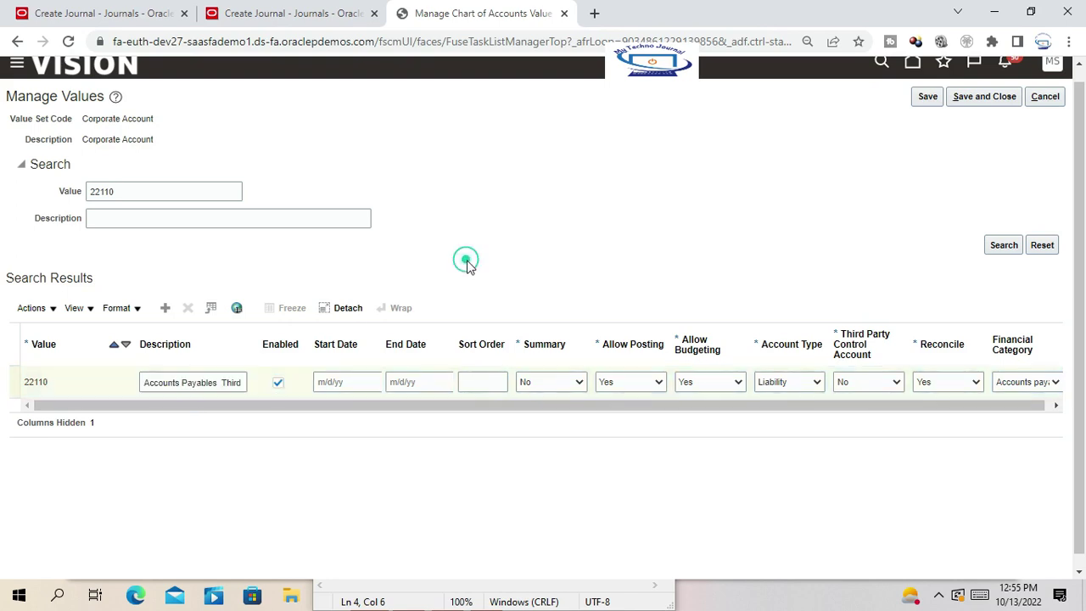
pyautogui.click(97, 408)
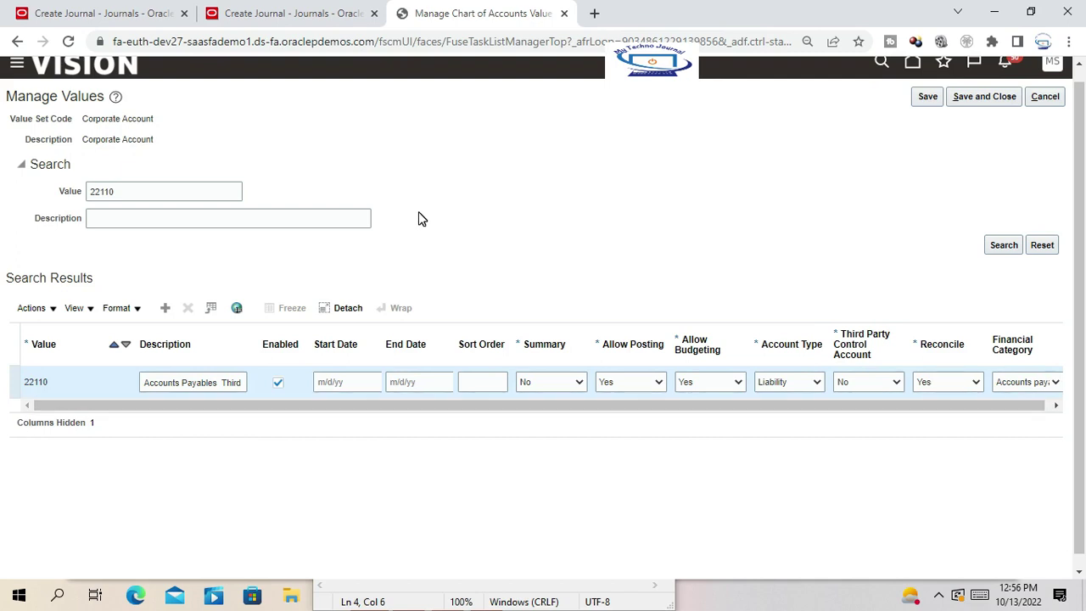
# Review the 22110 row's columns, including Third Party Control Account set to No.
pyautogui.moveTo(349, 407)
pyautogui.mouseDown()
pyautogui.moveTo(374, 419)
pyautogui.moveTo(264, 422)
pyautogui.mouseUp()
pyautogui.click(737, 406)
pyautogui.click(787, 405)
pyautogui.moveTo(791, 409); pyautogui.dragTo(860, 430)
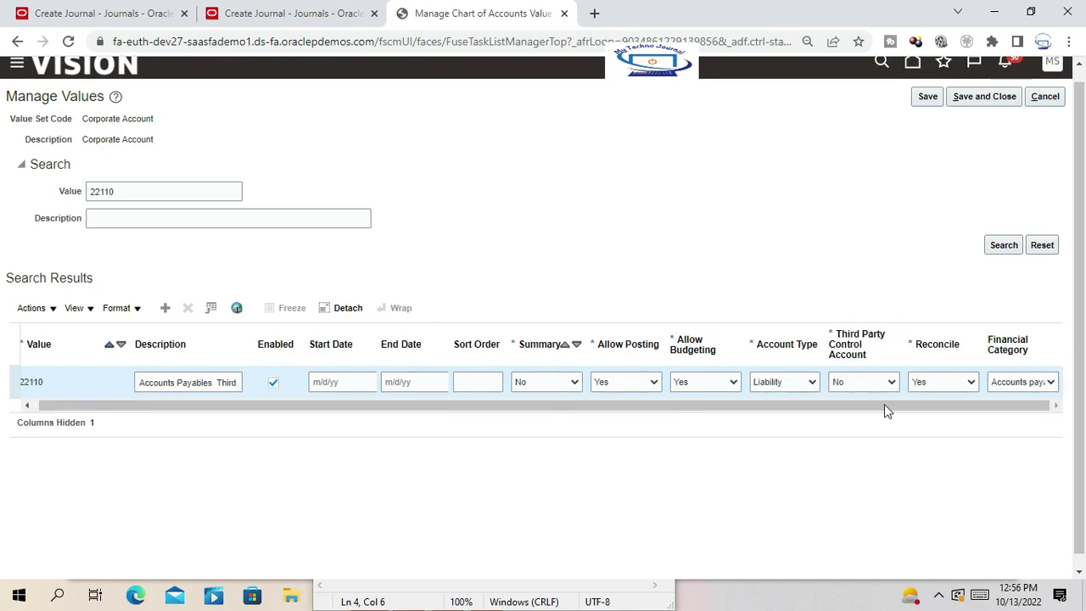
pyautogui.click(865, 260)
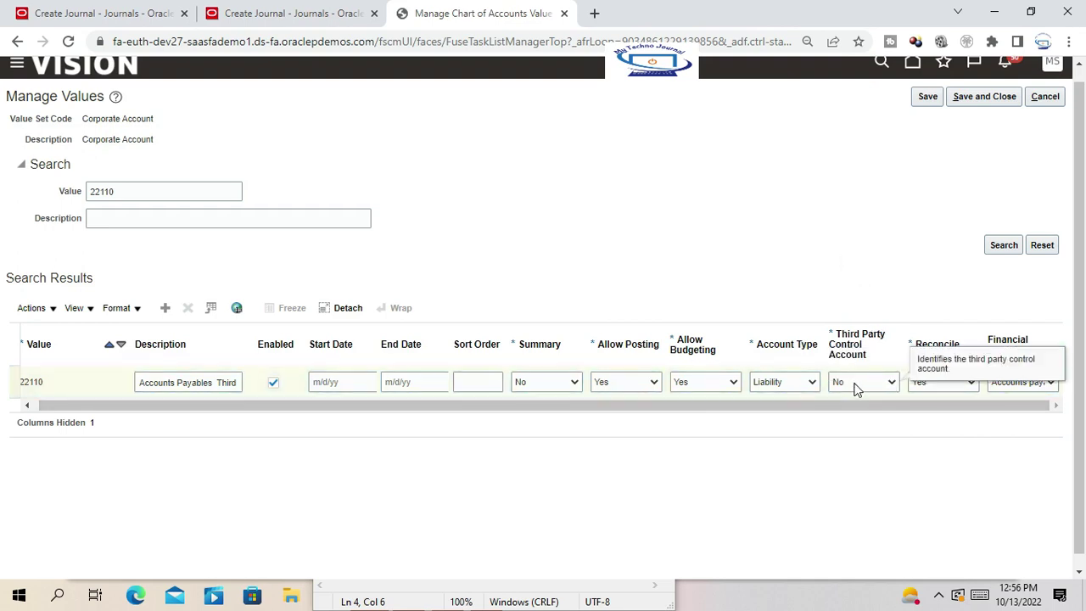
# Set account 22110's Third Party Control Account to Supplier Control Account.
pyautogui.click(859, 385)
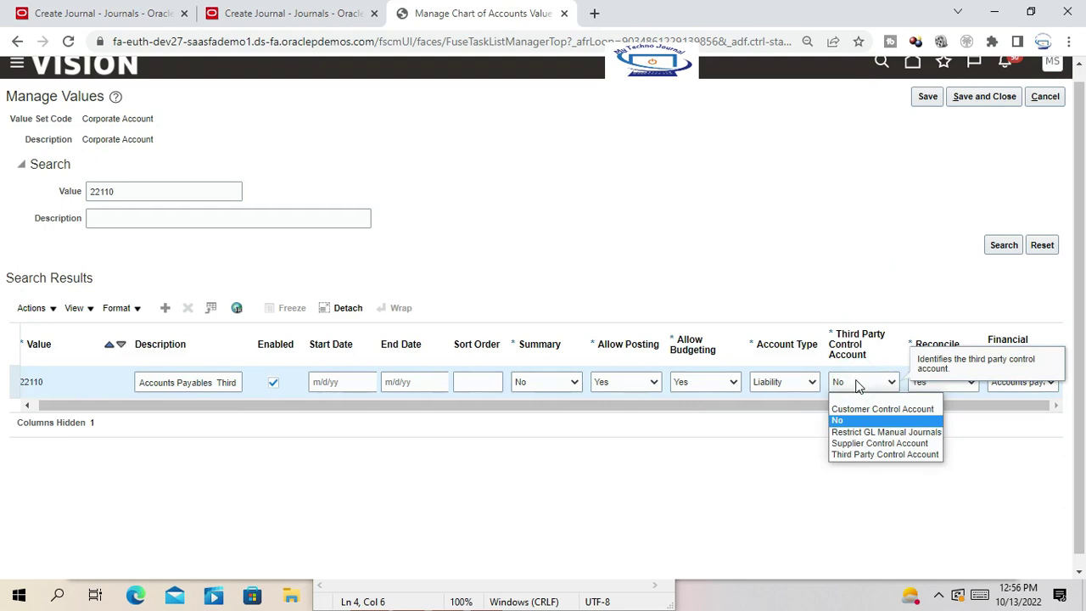
pyautogui.click(891, 444)
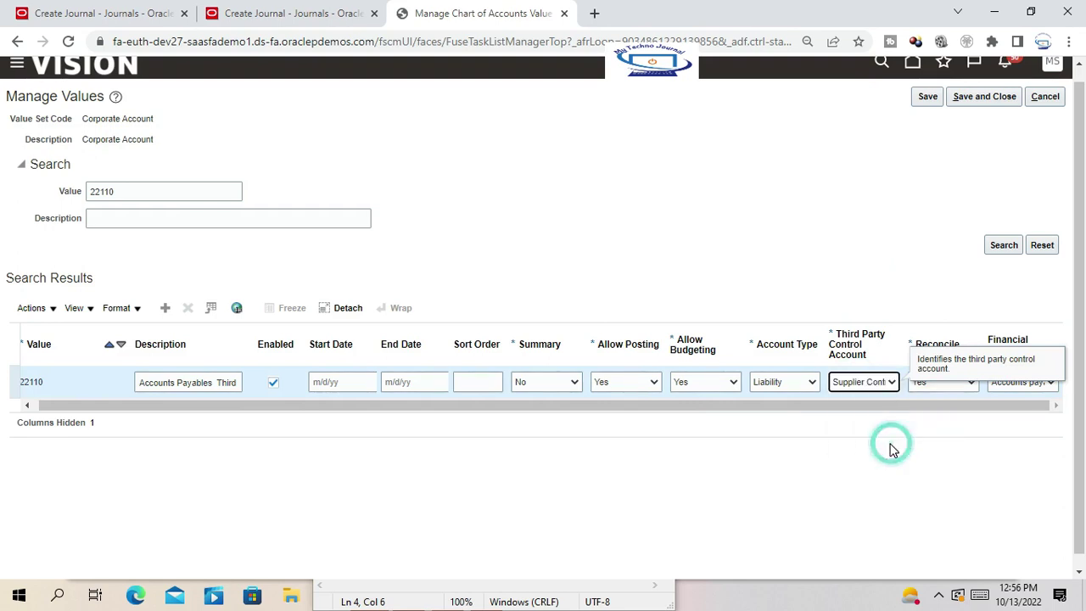
pyautogui.click(845, 386)
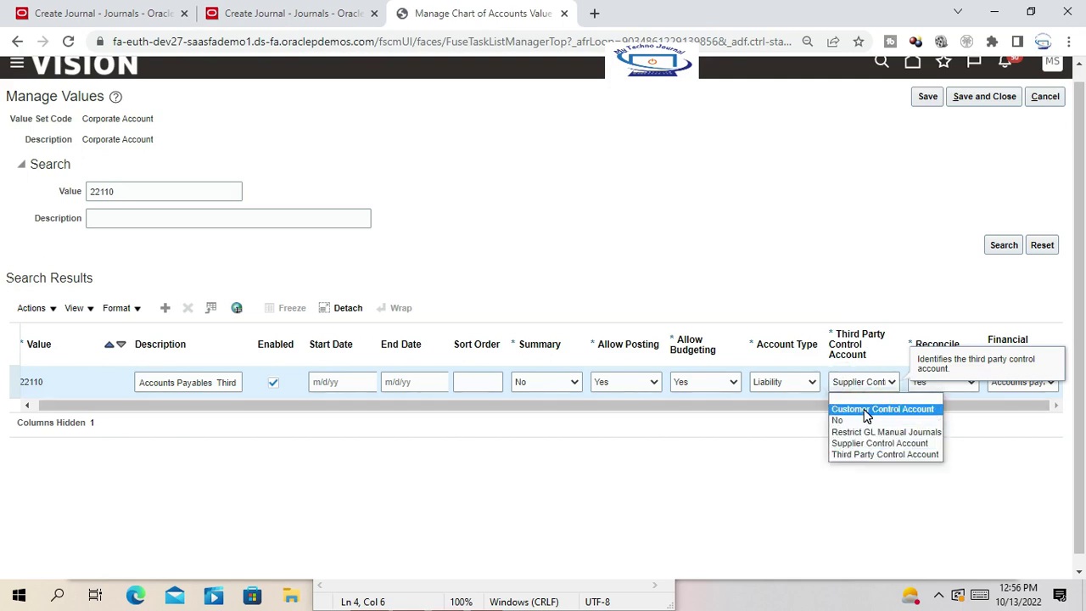
pyautogui.click(830, 246)
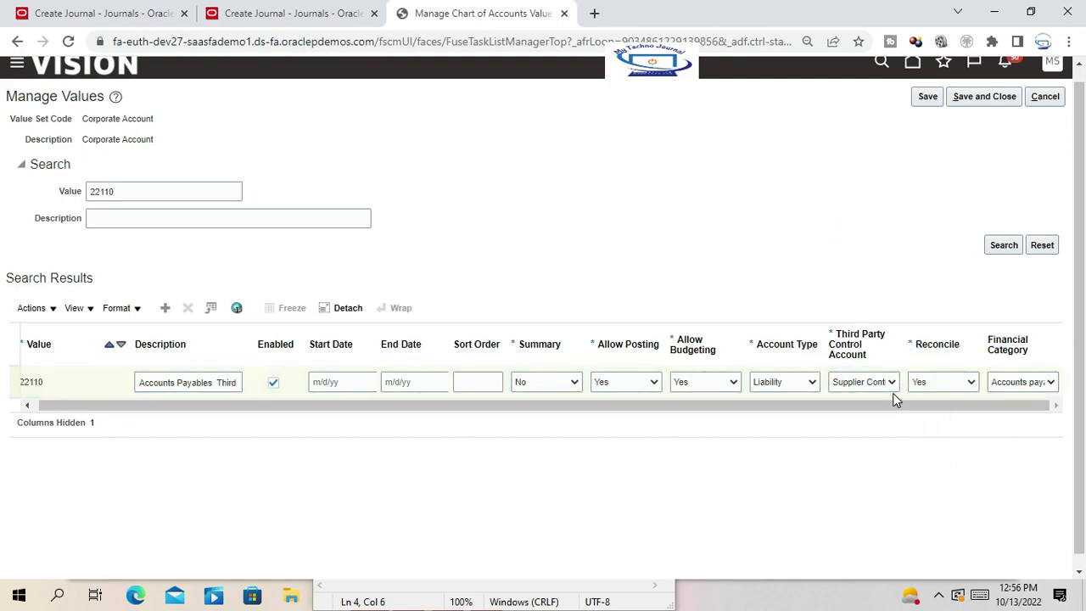
pyautogui.click(618, 383)
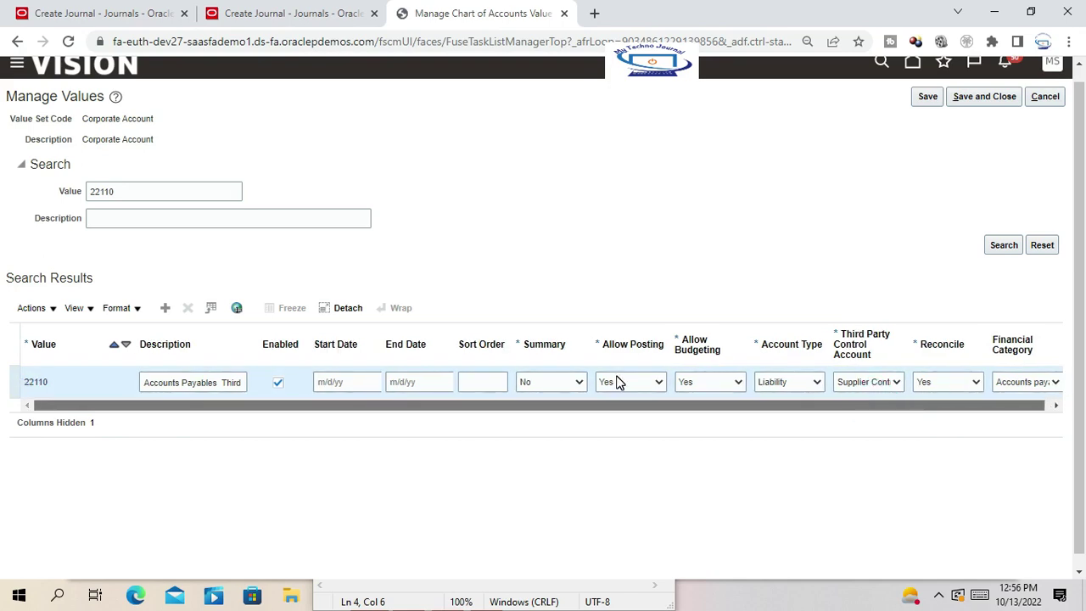
# Save the change, then Save and Close back to Setup: Financials.
pyautogui.click(931, 98)
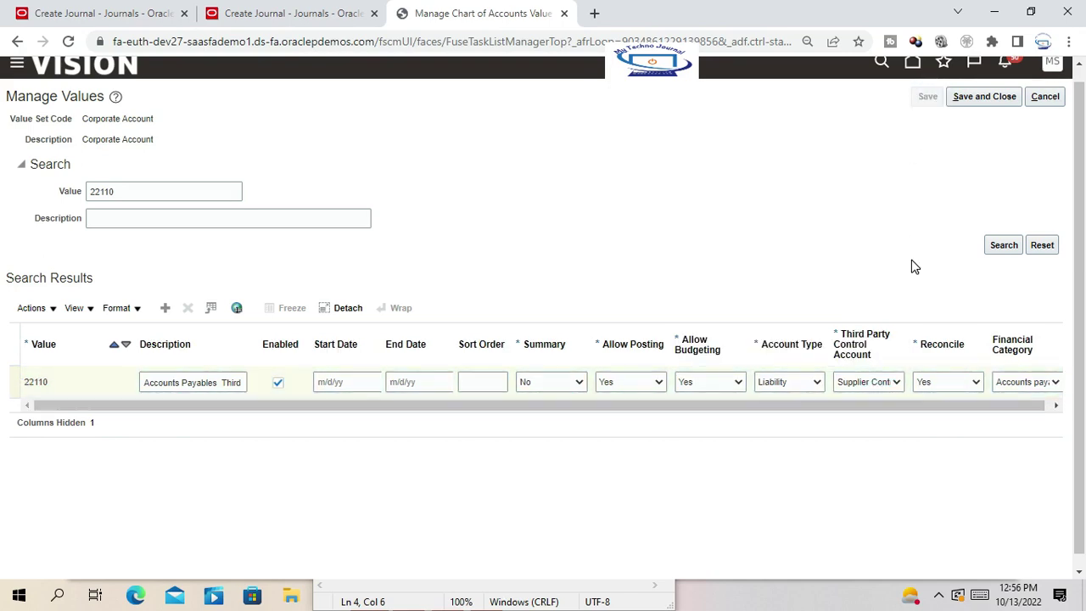
pyautogui.click(986, 97)
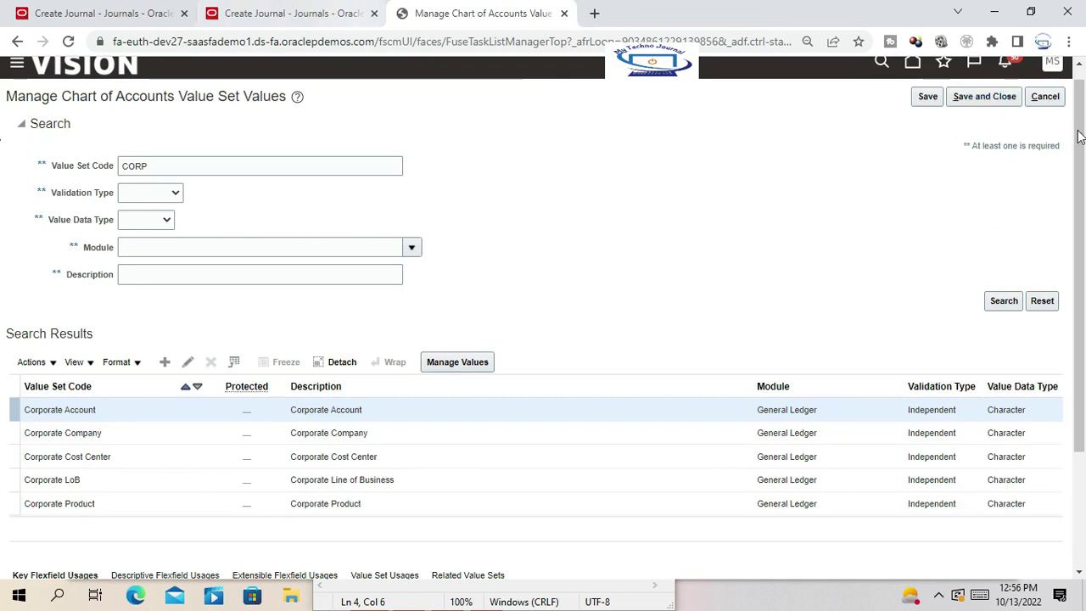
pyautogui.click(981, 99)
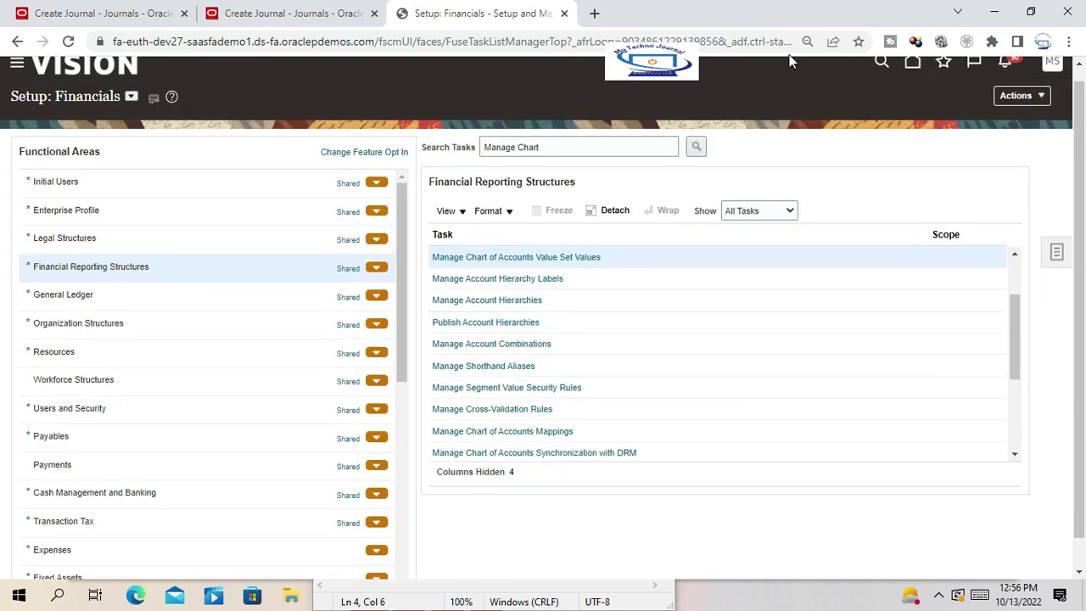
# Open the Home page in a new tab, go to Scheduled Processes, and start scheduling a new process.
pyautogui.rightClick(910, 71)
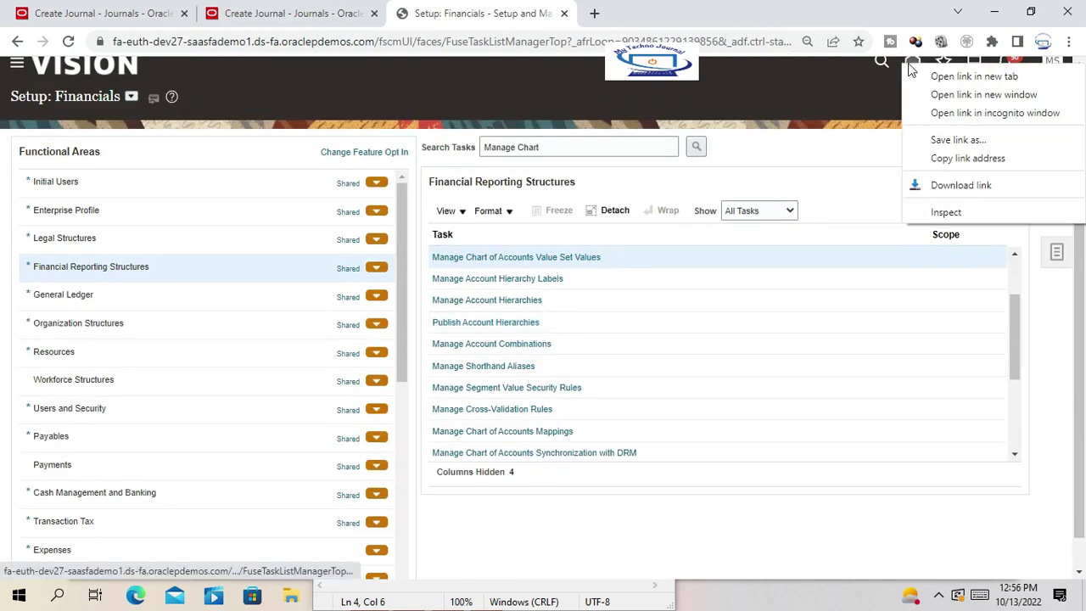
pyautogui.click(949, 76)
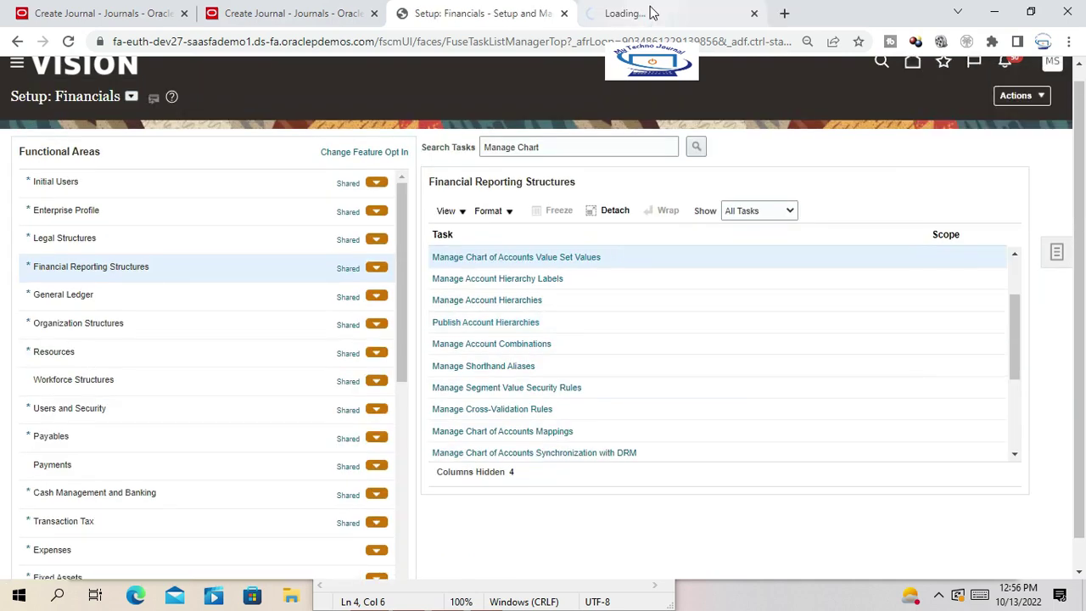
pyautogui.click(651, 12)
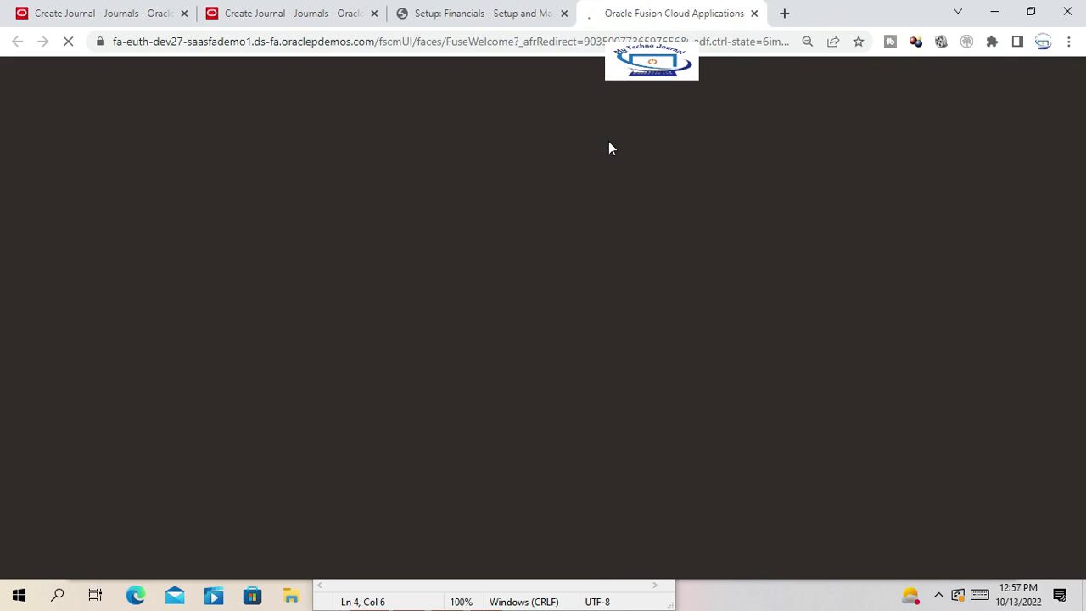
pyautogui.click(490, 19)
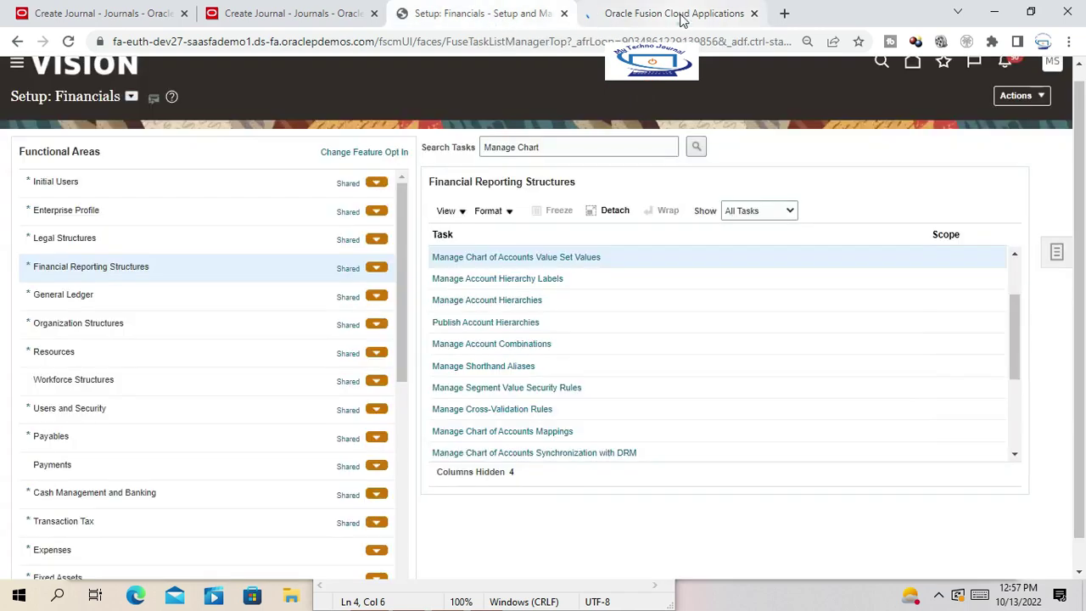
pyautogui.click(675, 13)
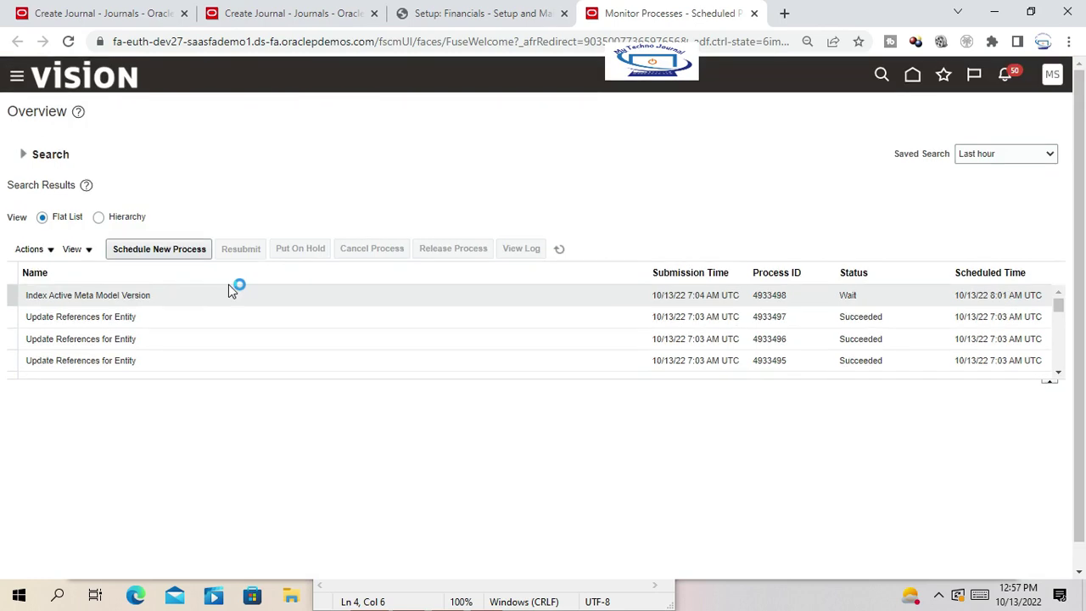
pyautogui.click(172, 250)
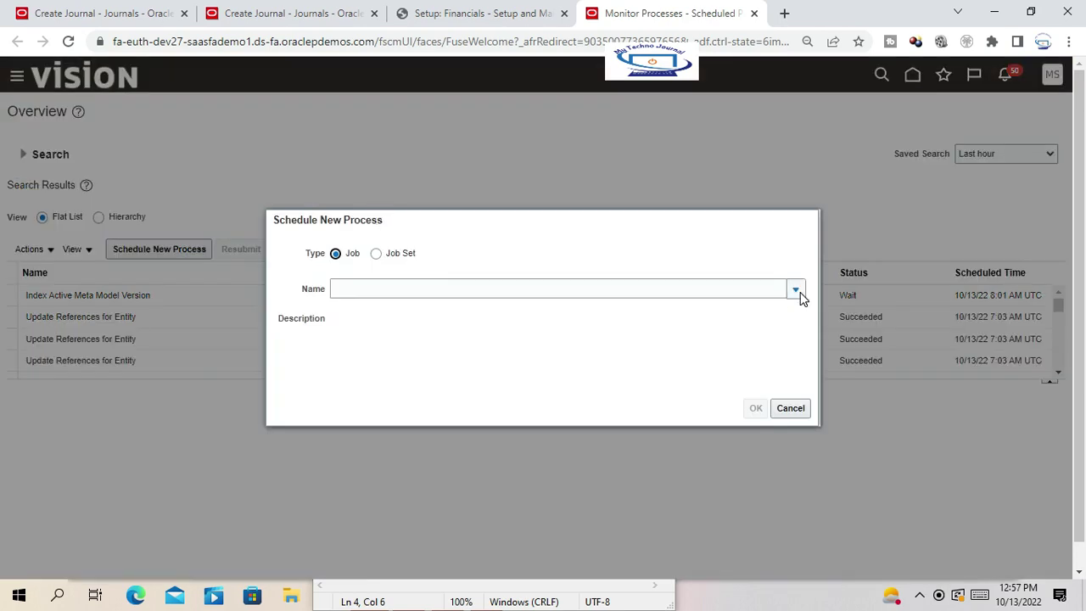
# Search the job name list for the Inherit Segment Value Attributes process.
pyautogui.click(797, 290)
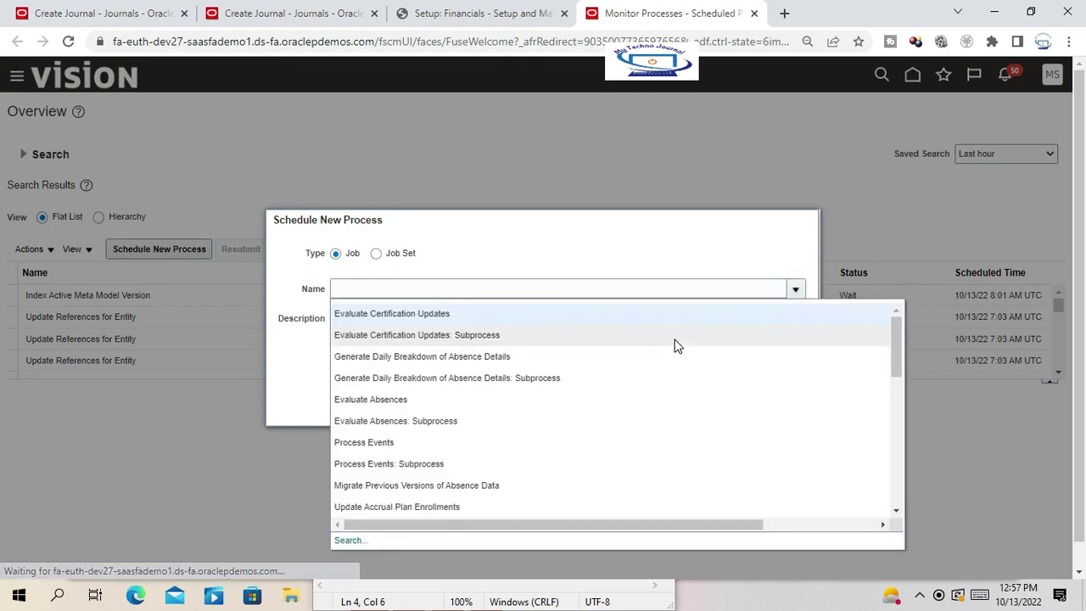
pyautogui.click(352, 539)
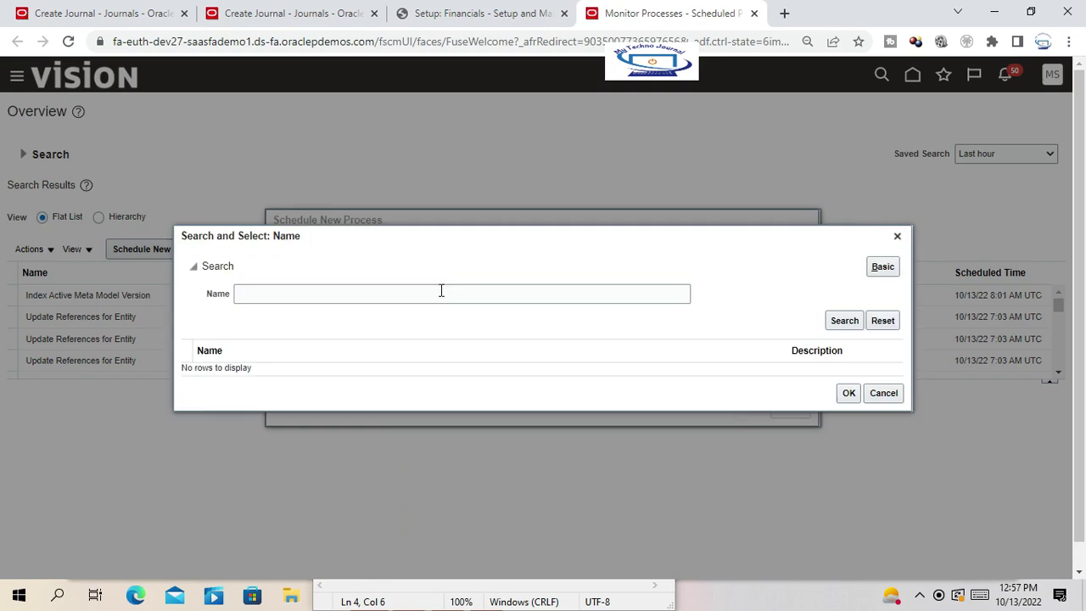
pyautogui.click(440, 292)
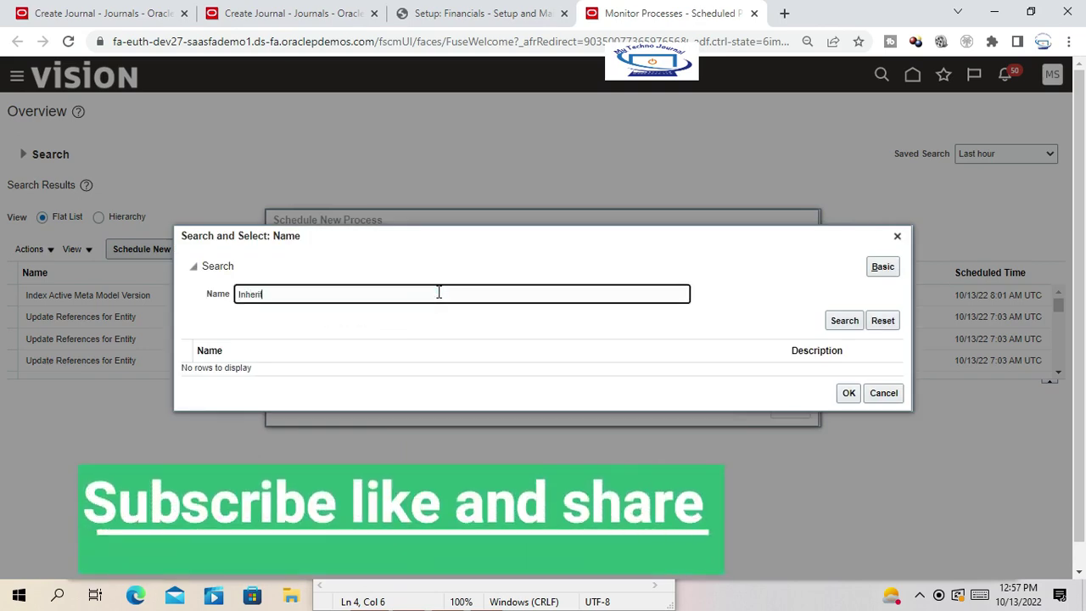
# Submit Inherit Segment Value Attributes for US Primary Ledger, then refresh until it shows Completed.
pyautogui.click(754, 407)
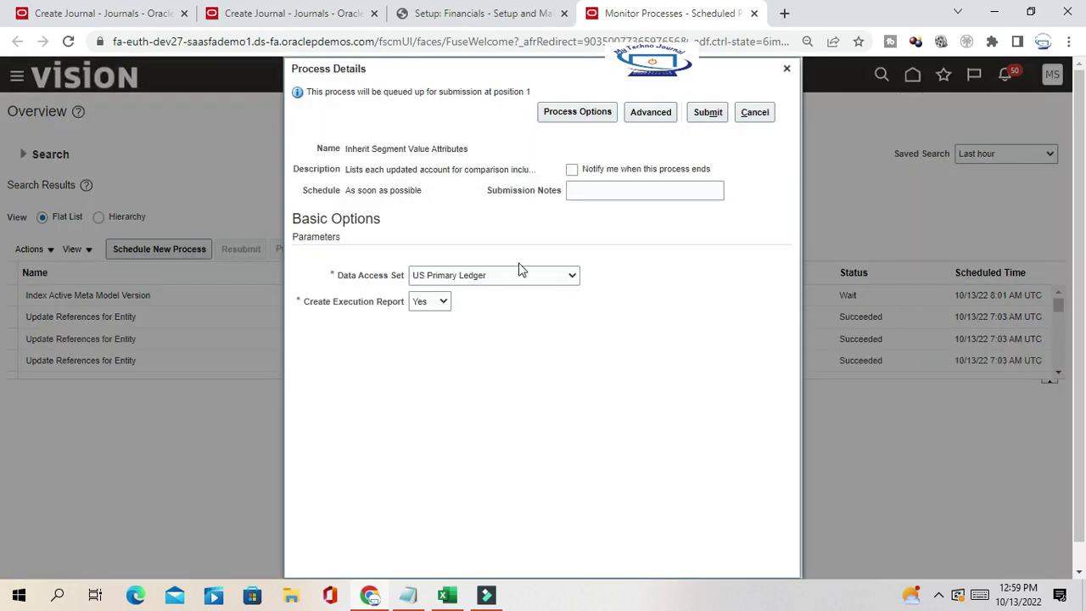
pyautogui.click(708, 112)
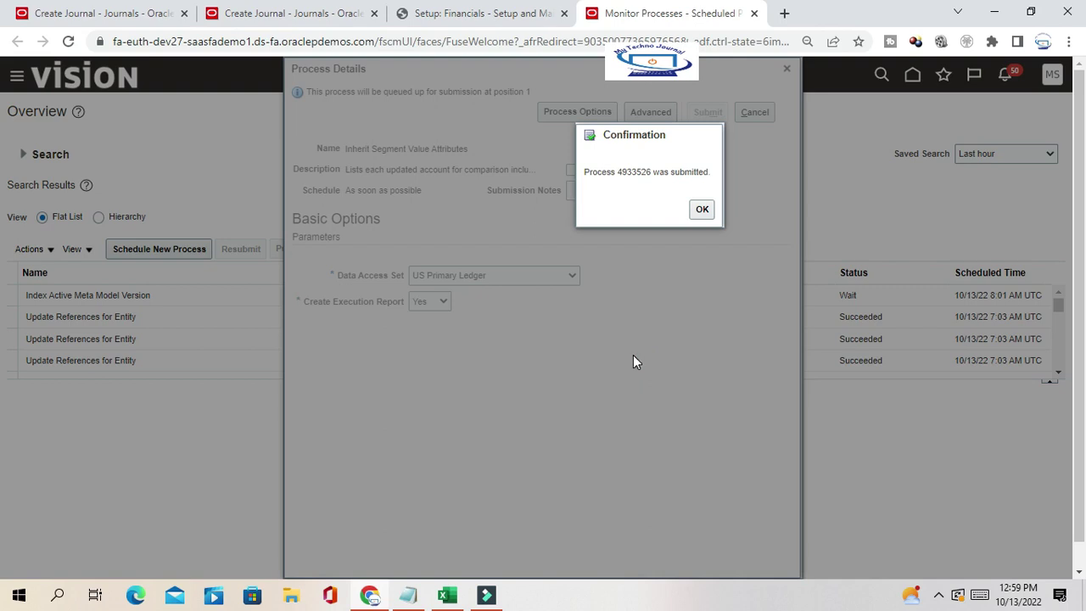
pyautogui.click(703, 210)
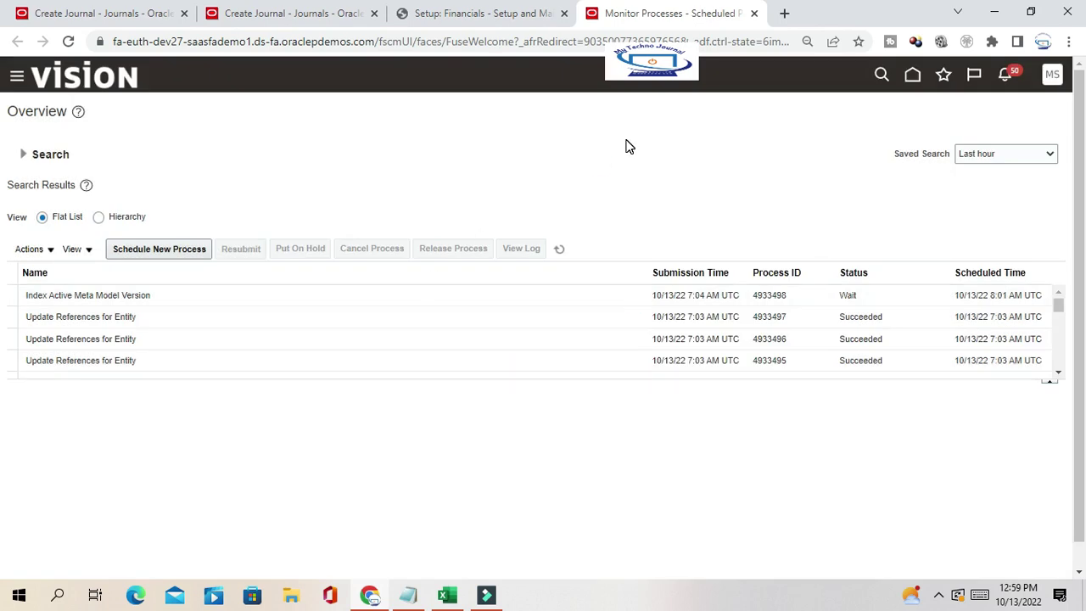
pyautogui.click(559, 248)
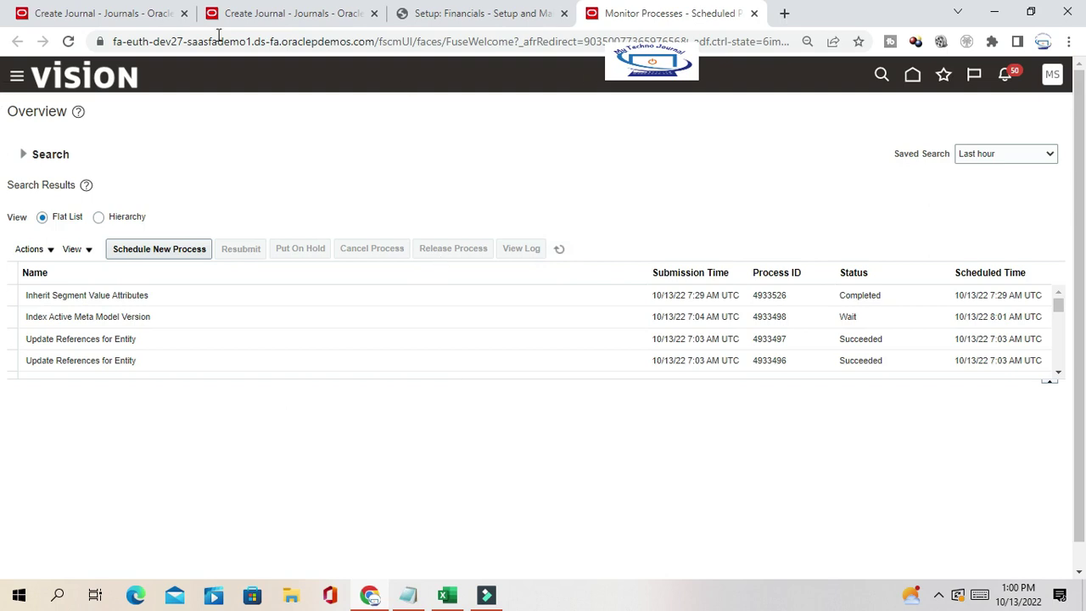
# Check line 1's account combination on the Third-Party1 journal, then cancel the edit.
pyautogui.click(107, 14)
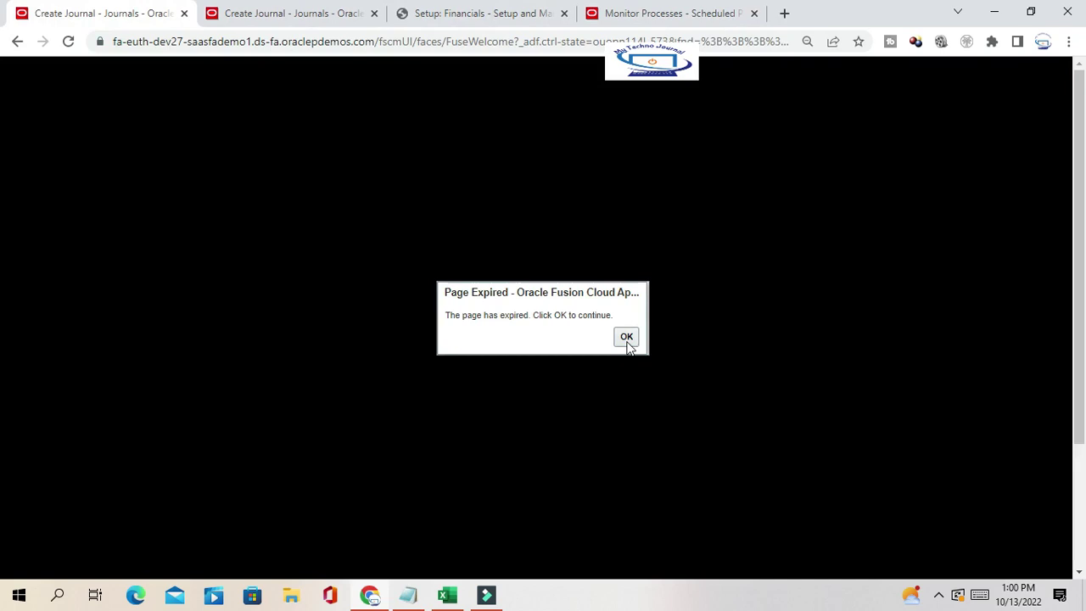
pyautogui.click(322, 10)
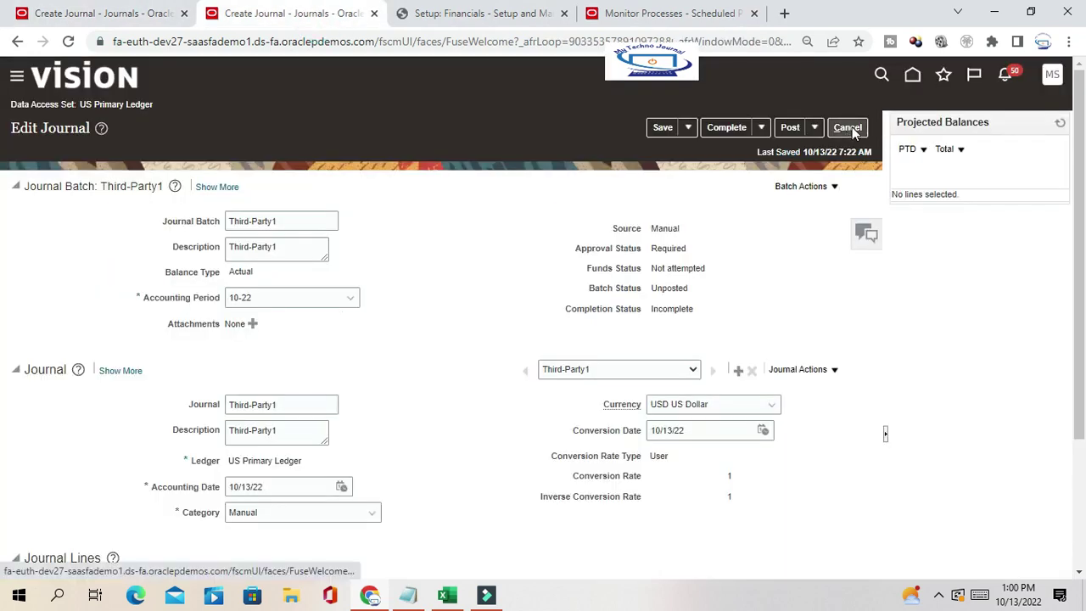
pyautogui.scroll(-2, 430, 316)
pyautogui.scroll(2, 430, 316)
pyautogui.scroll(-2, 356, 248)
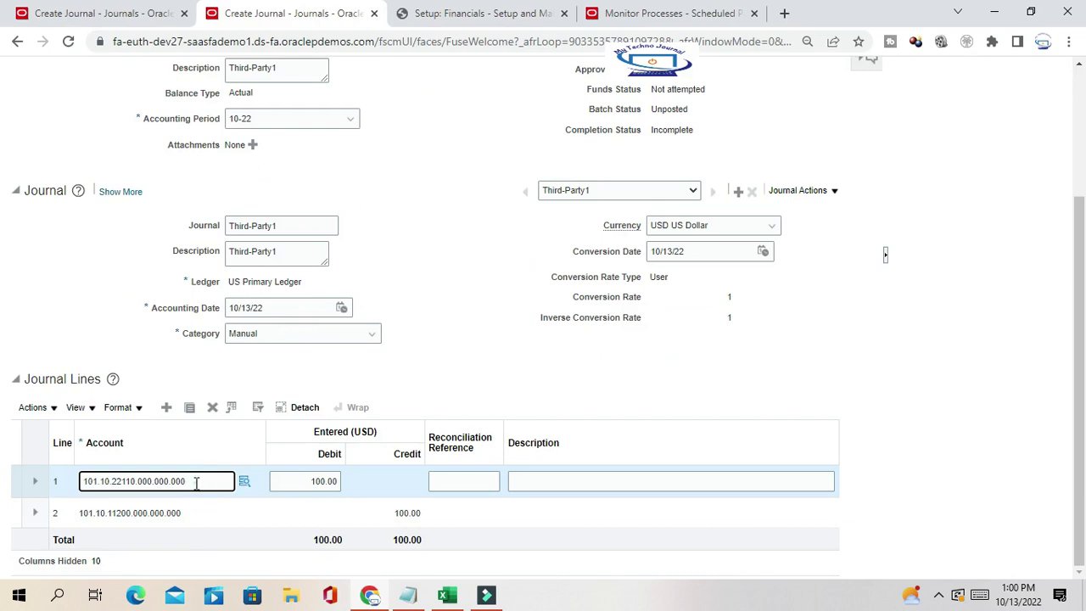
pyautogui.moveTo(192, 481); pyautogui.dragTo(51, 497)
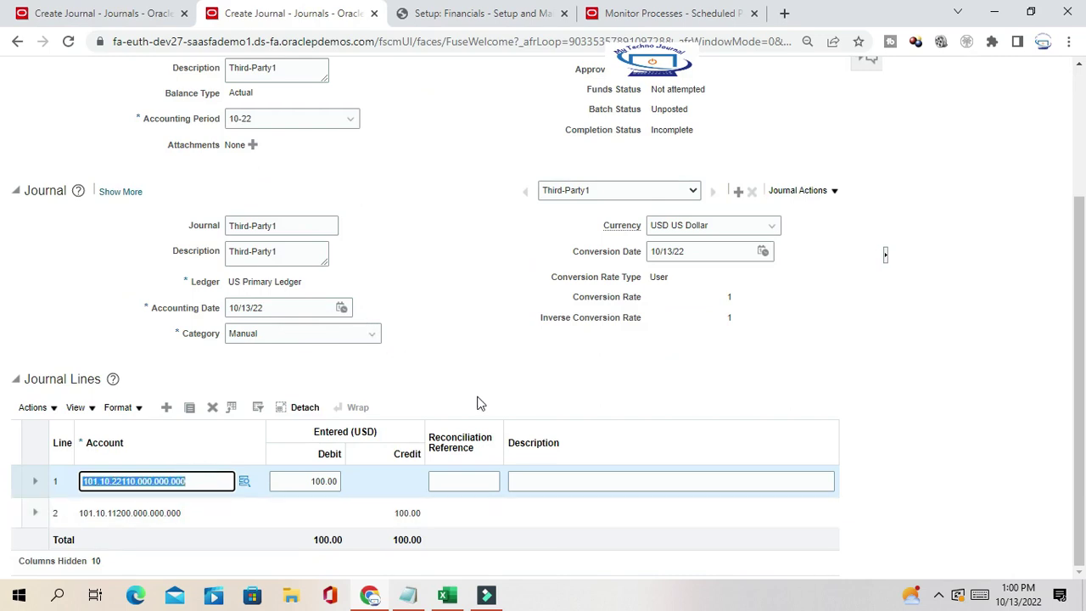
pyautogui.scroll(2, 480, 393)
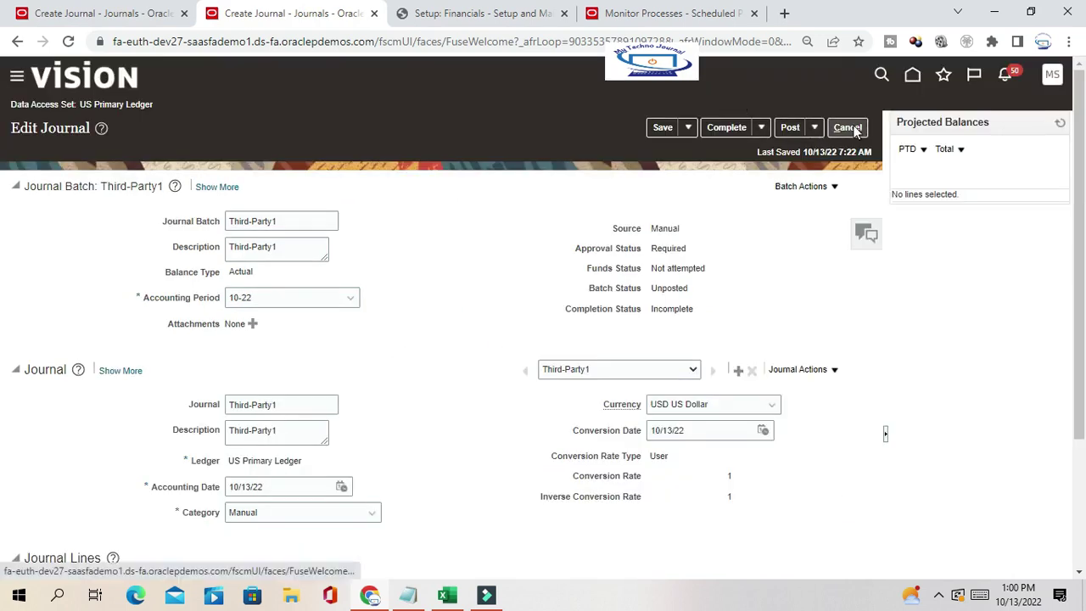
pyautogui.click(853, 129)
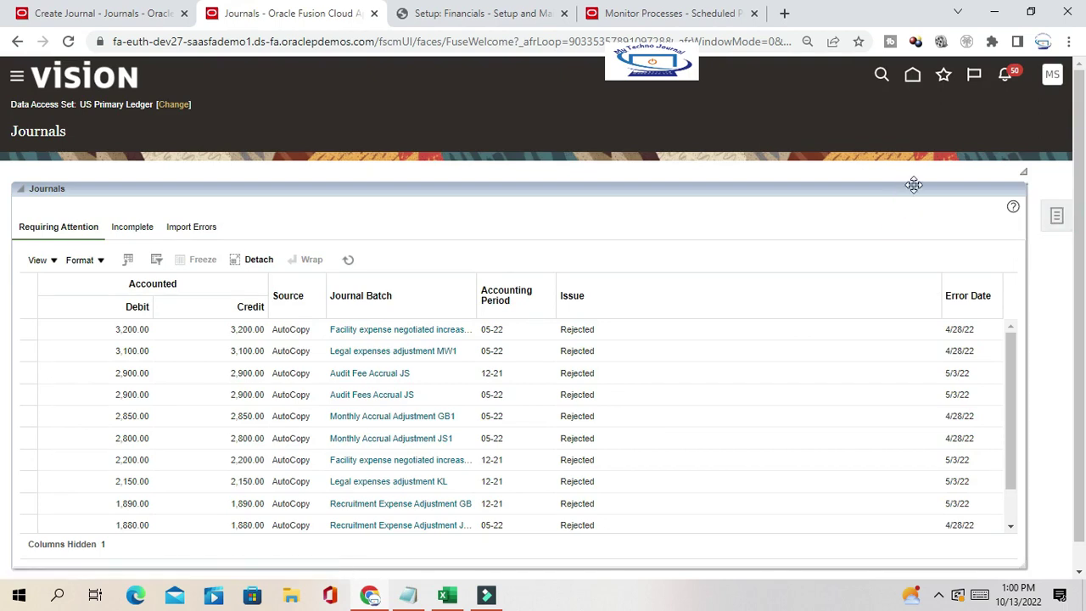
# Create a journal with batch name, batch description, journal name and description all 'Third-Party2'.
pyautogui.click(949, 139)
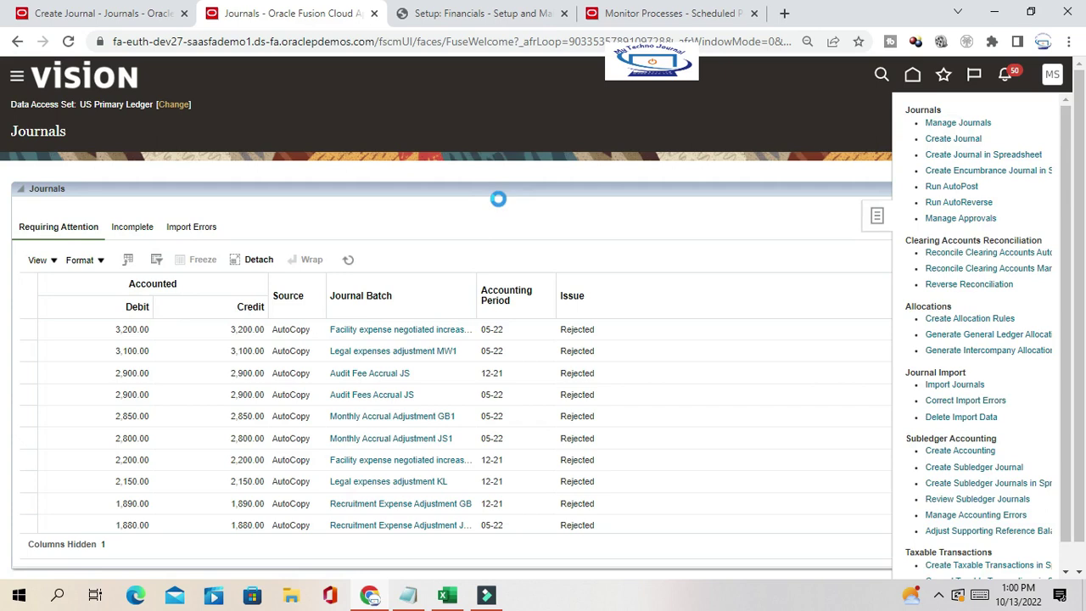
pyautogui.click(307, 207)
pyautogui.write('Third-Party2')
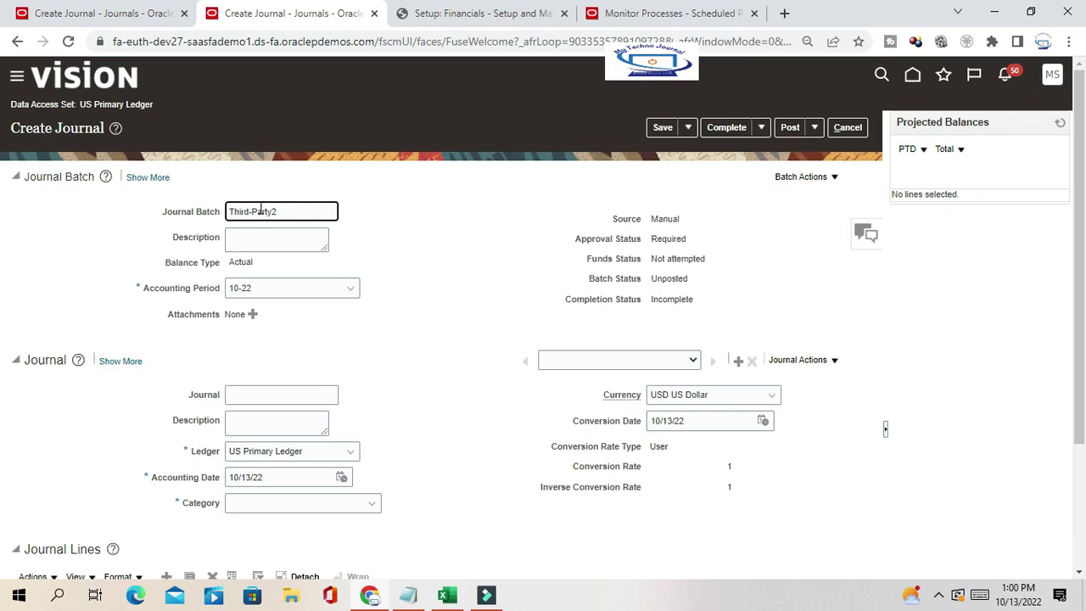
pyautogui.moveTo(286, 212); pyautogui.dragTo(161, 210)
pyautogui.hotkey('ctrl', 'c')
pyautogui.click(285, 236)
pyautogui.hotkey('ctrl', 'v')
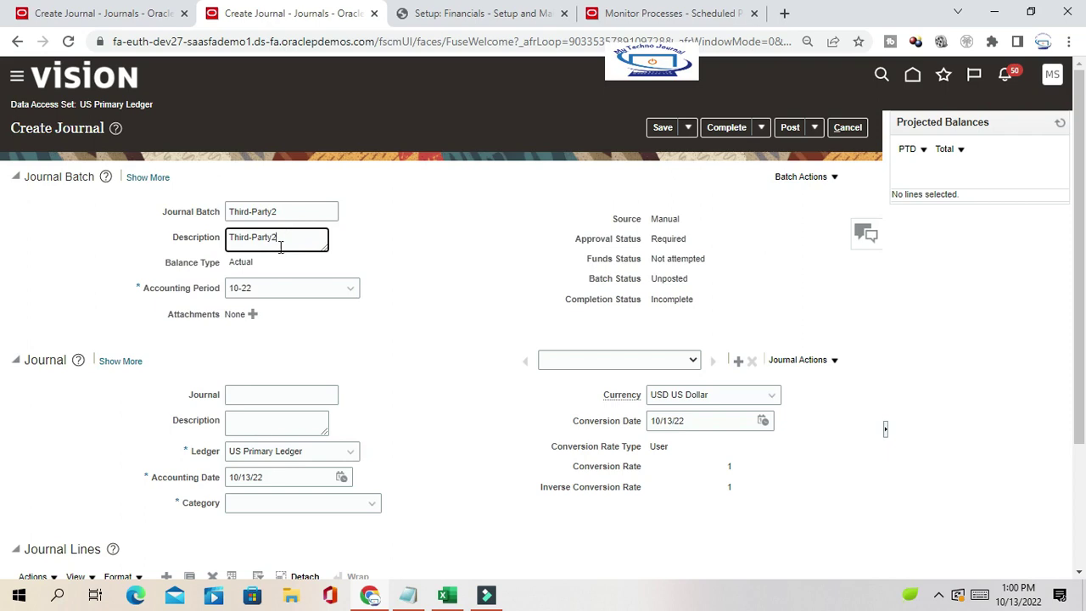
pyautogui.click(239, 392)
pyautogui.hotkey('ctrl', 'v')
pyautogui.click(303, 424)
pyautogui.hotkey('ctrl', 'v')
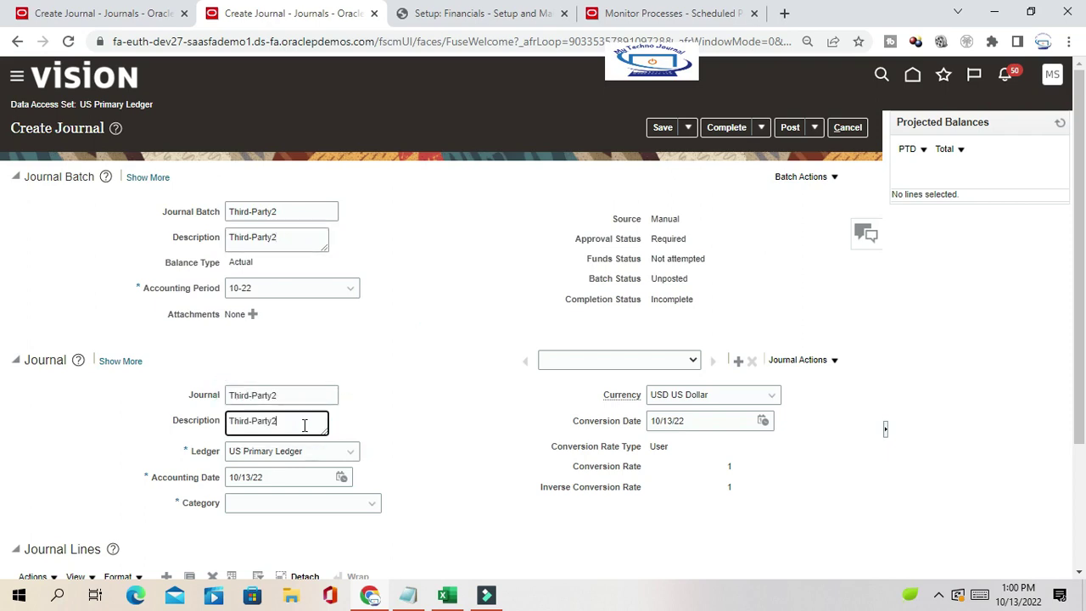
# Set the journal category to Manual and open line 1's account segment lookup.
pyautogui.scroll(-2, 380, 317)
pyautogui.click(301, 337)
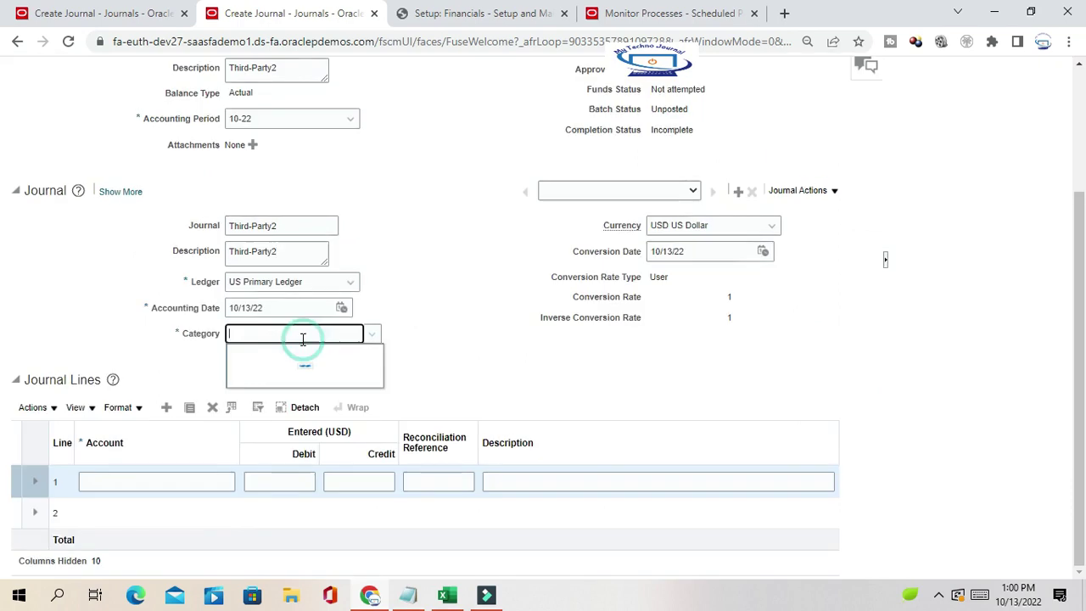
pyautogui.write('Manu')
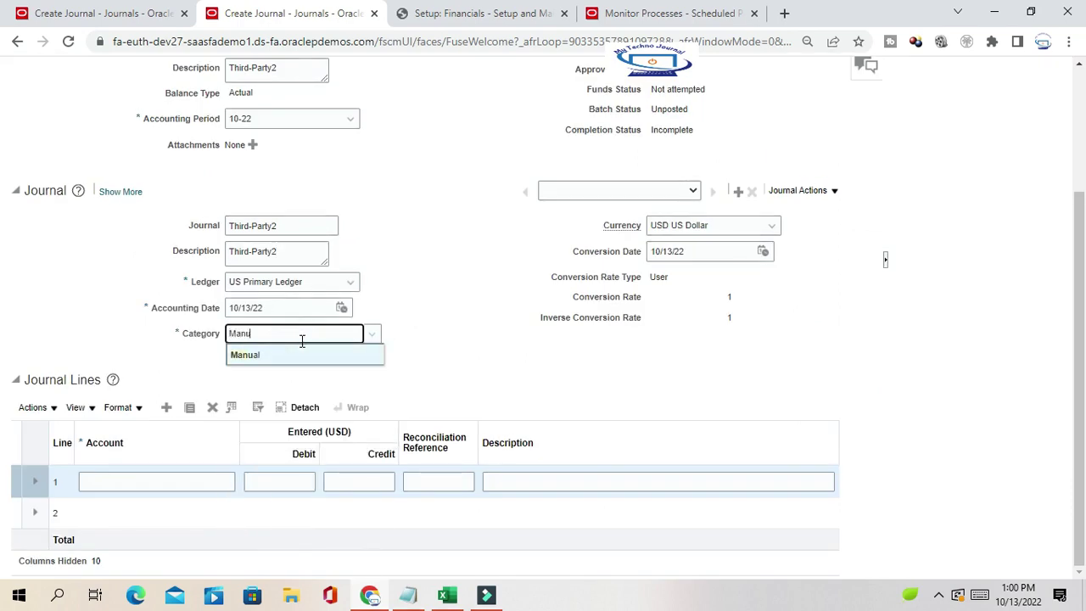
pyautogui.click(242, 356)
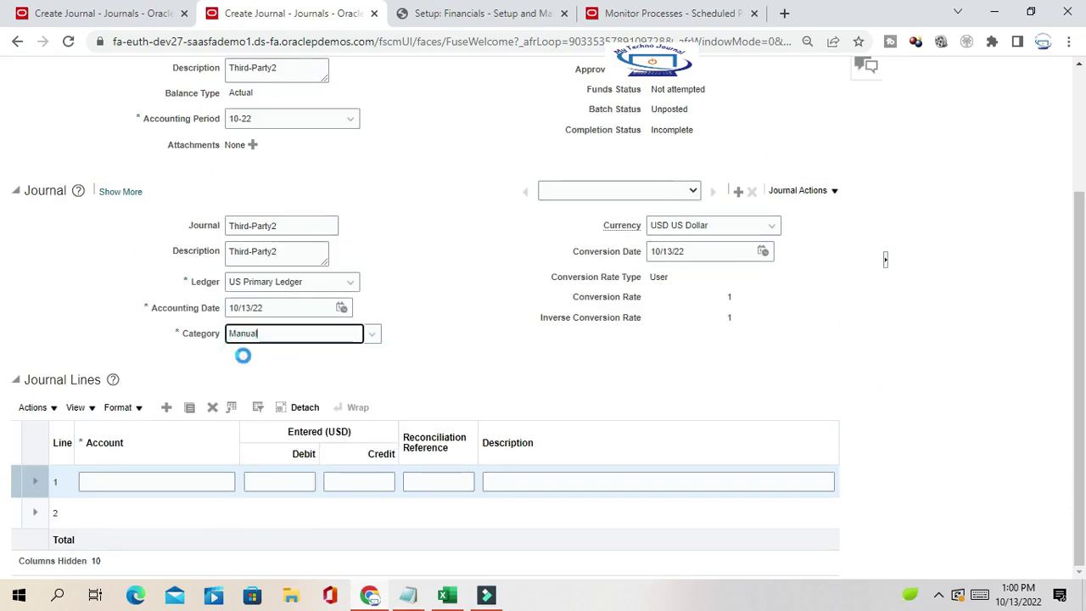
pyautogui.click(193, 481)
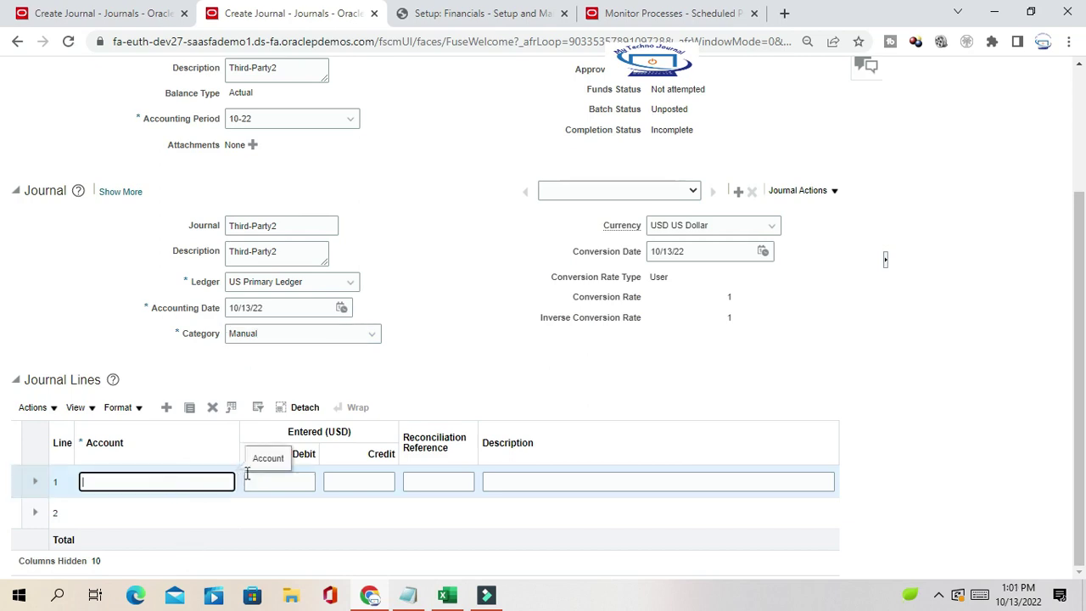
pyautogui.moveTo(239, 437); pyautogui.dragTo(282, 436)
pyautogui.click(244, 482)
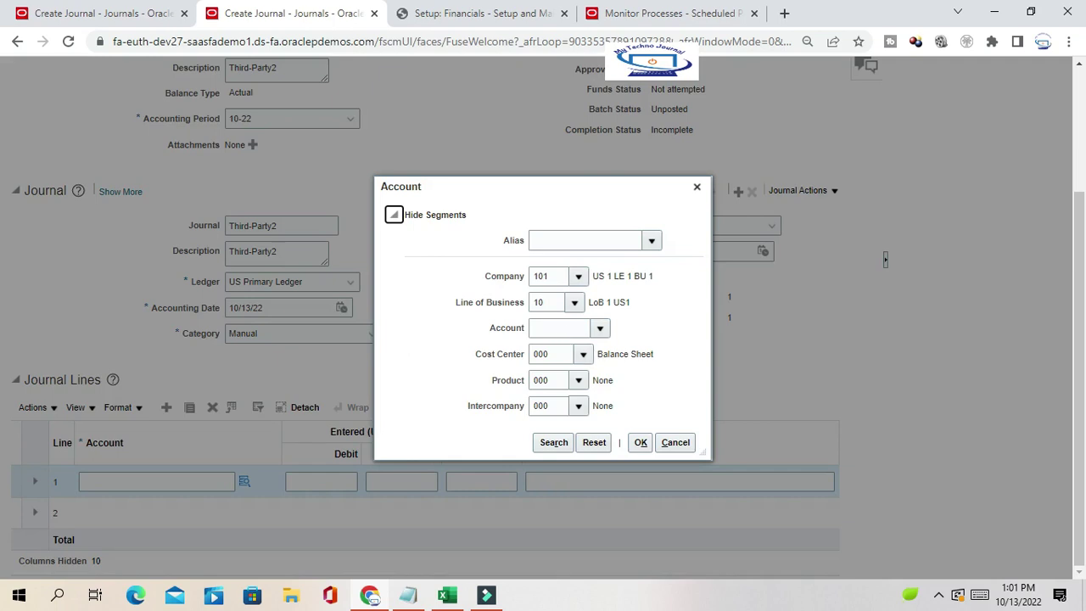
pyautogui.click(448, 595)
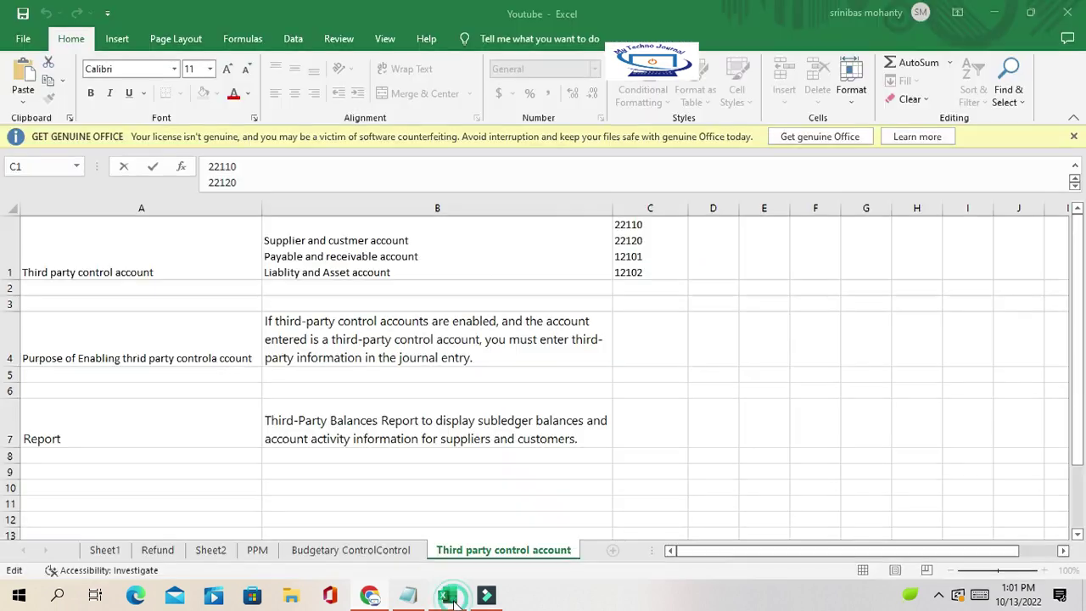
# Copy account 22110 from Excel cell C1 into line 1's Account segment.
pyautogui.click(866, 284)
pyautogui.click(650, 223)
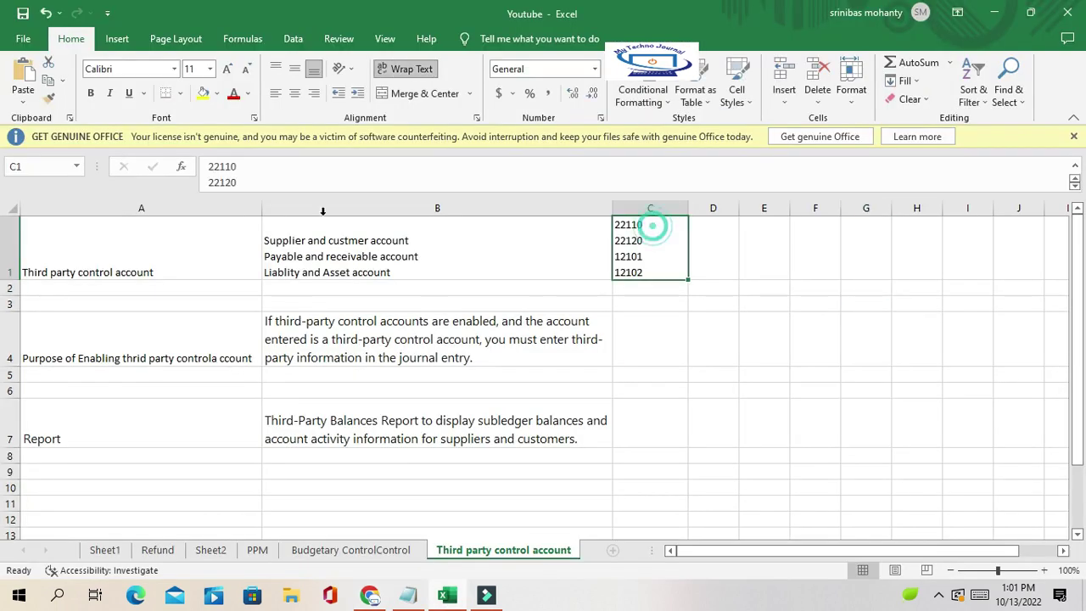
pyautogui.doubleClick(235, 167)
pyautogui.hotkey('ctrl', 'c')
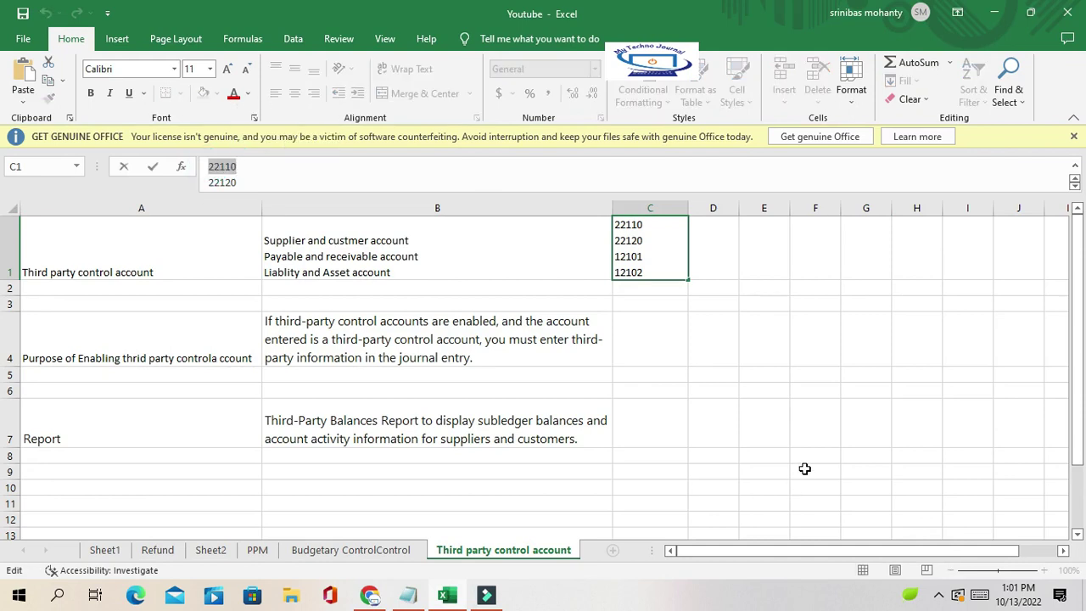
pyautogui.hotkey('alt', 'Tab')
pyautogui.click(550, 329)
pyautogui.hotkey('ctrl', 'v')
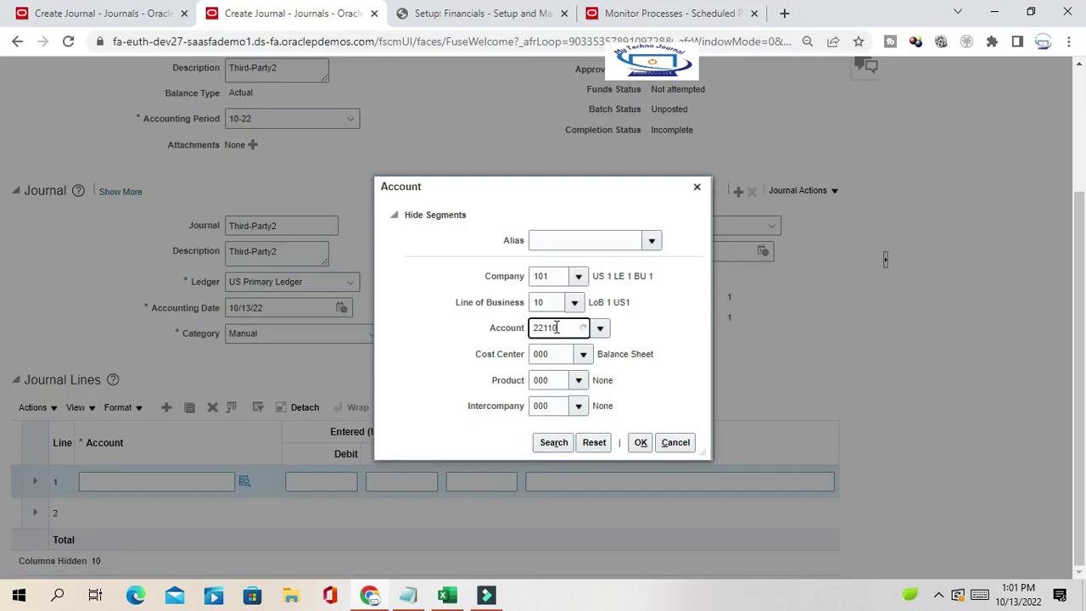
# Accept combination 101.10.22110.000.000.000 for line 1, then close the lookup after the not-permitted error.
pyautogui.click(653, 326)
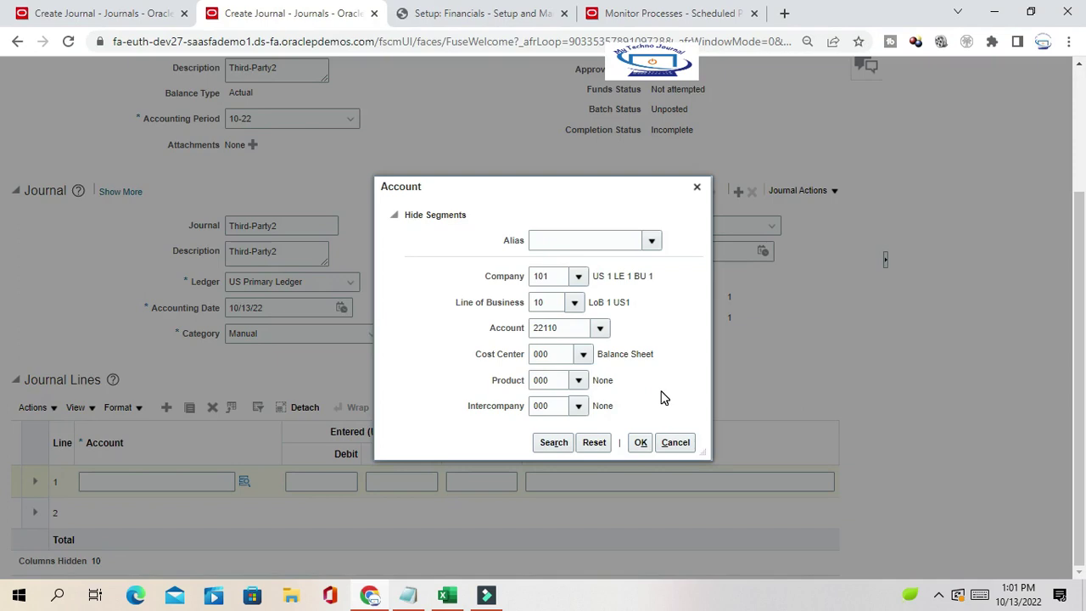
pyautogui.click(659, 332)
pyautogui.click(641, 442)
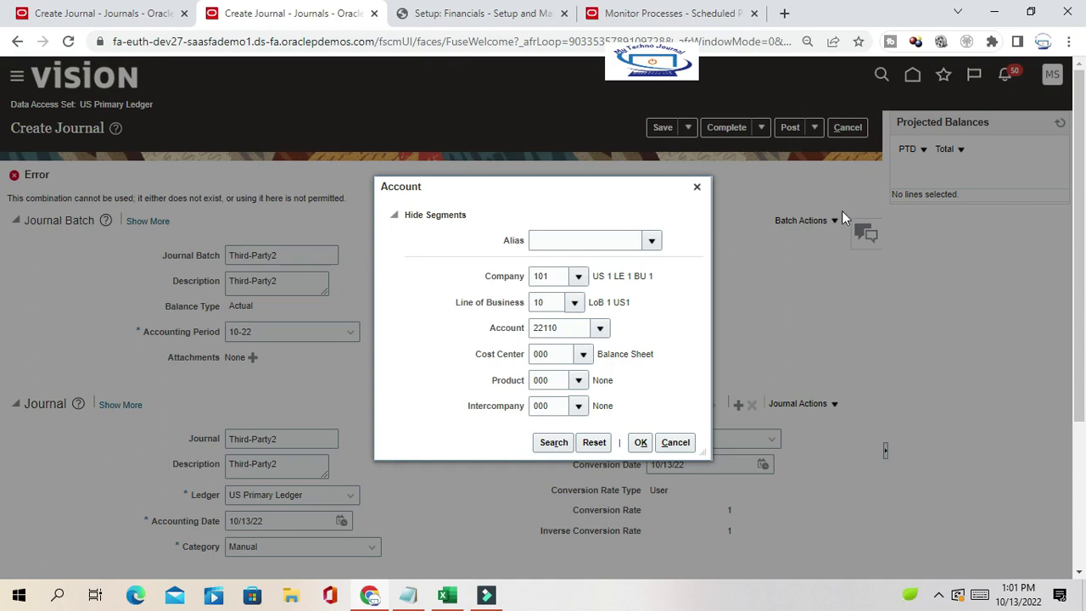
pyautogui.click(695, 188)
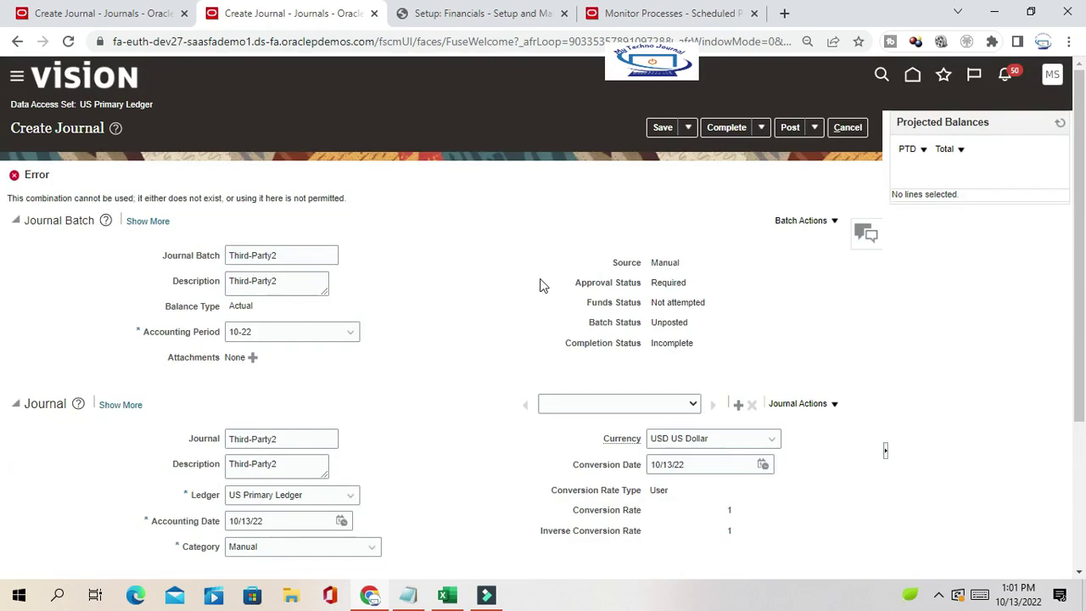